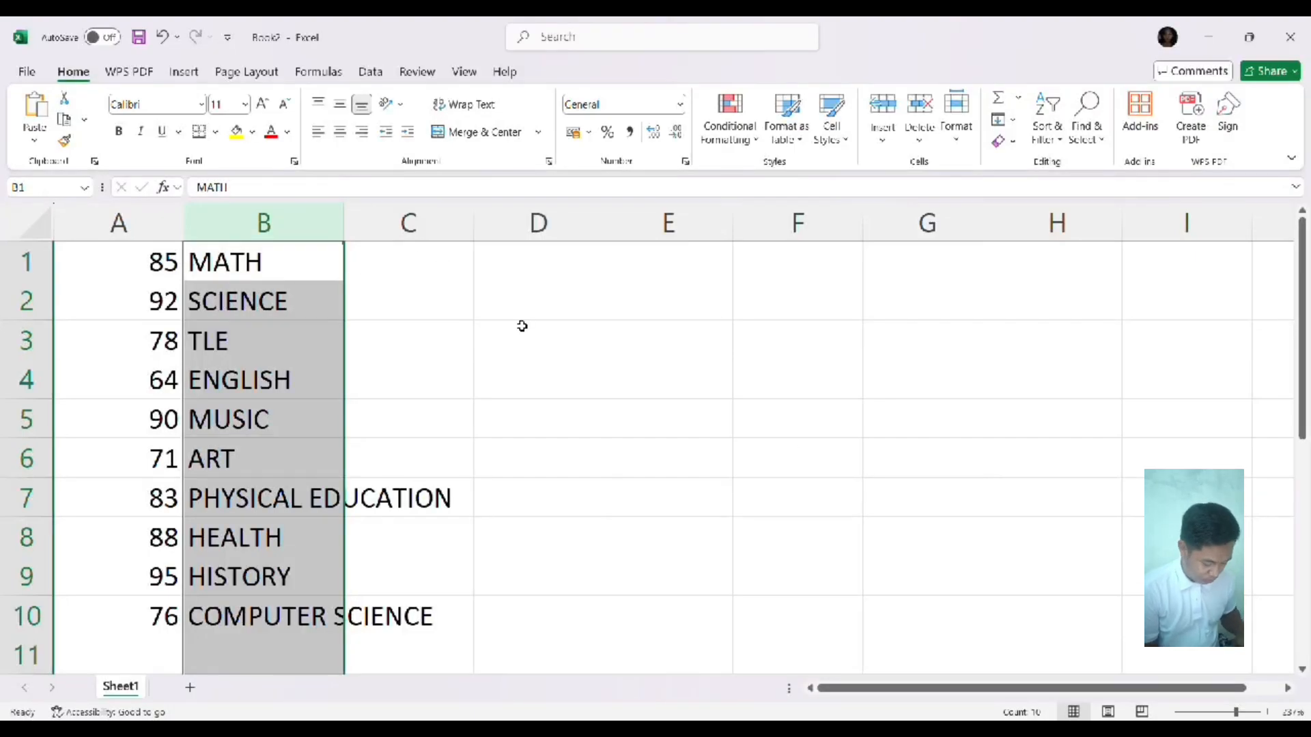
# Step: Widen column B until PHYSICAL EDUCATION and COMPUTER SCIENCE display in full
pyautogui.moveTo(347, 244); pyautogui.dragTo(481, 263)
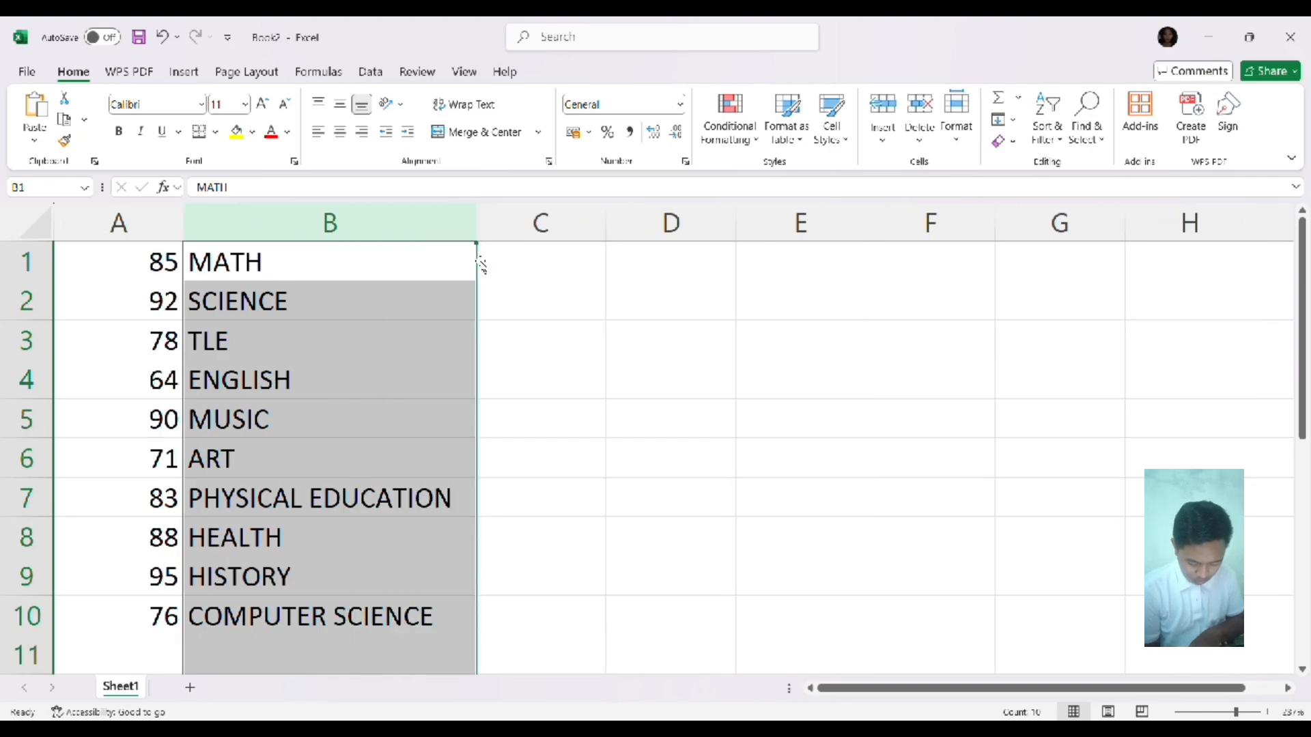
pyautogui.click(662, 344)
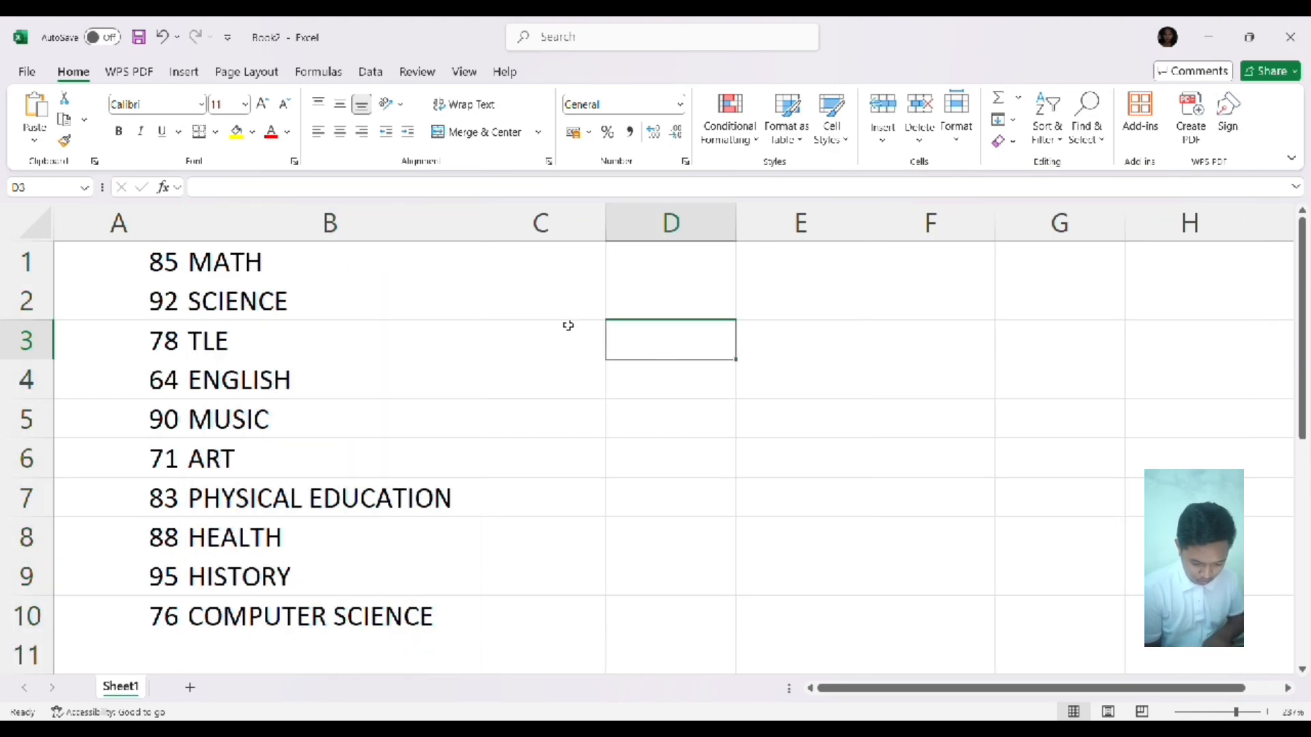
# Step: Sort the scores in column A from lowest to highest with Custom Sort
pyautogui.moveTo(127, 265); pyautogui.dragTo(152, 655)
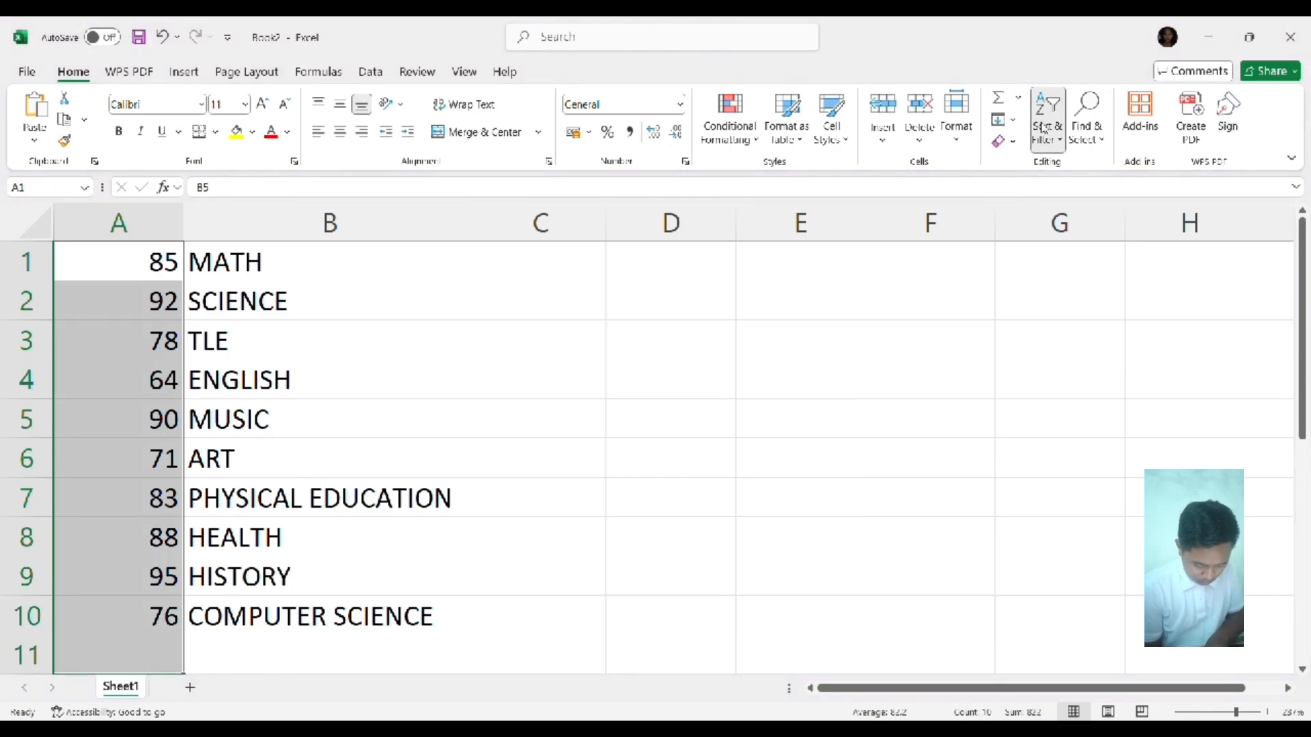
pyautogui.click(1096, 165)
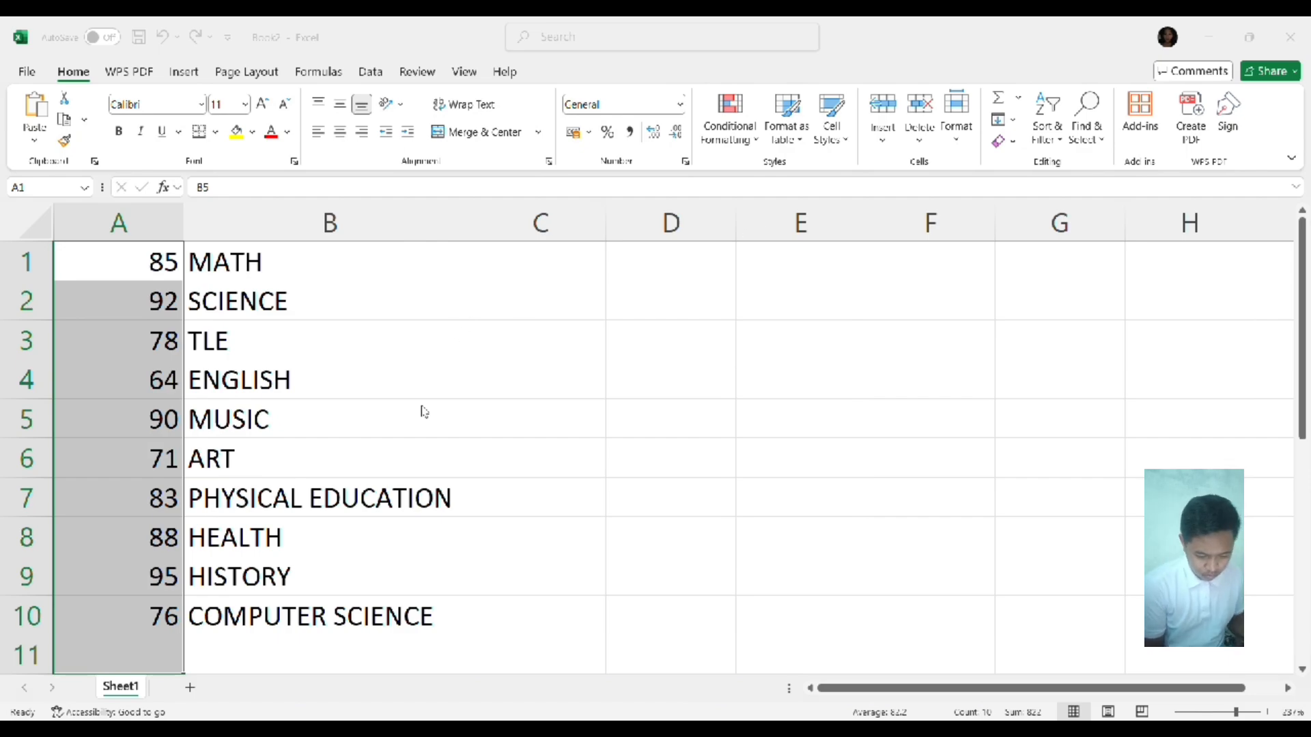
pyautogui.press('Return')
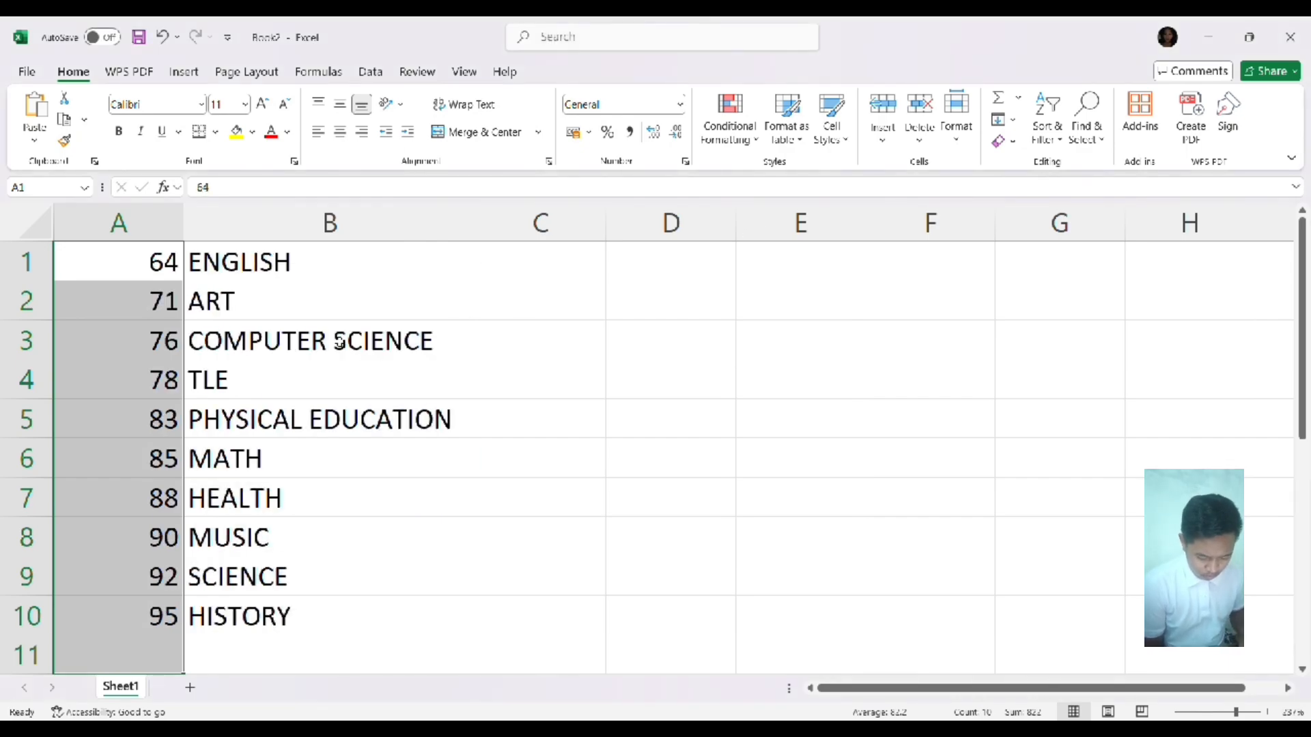
# Step: Sort only the subject names in column B A to Z, from ART to TLE
pyautogui.moveTo(314, 280); pyautogui.dragTo(359, 658)
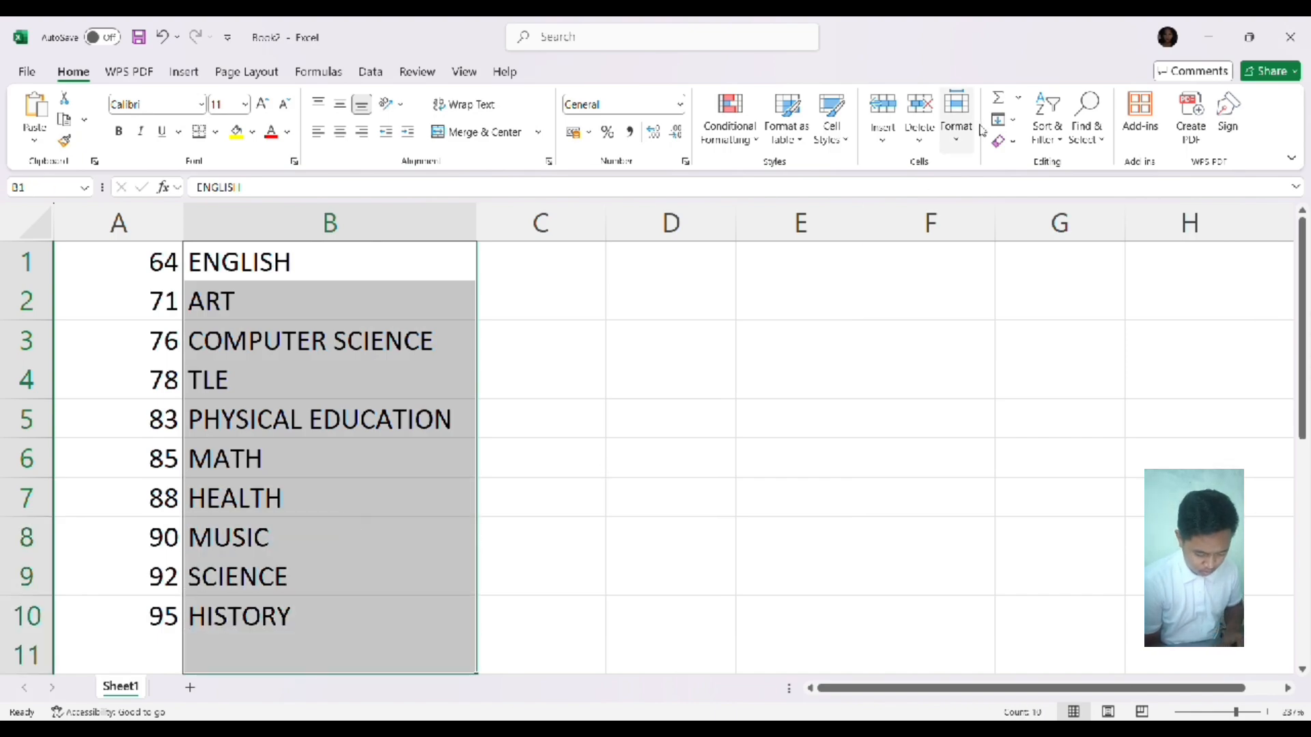
pyautogui.click(1073, 173)
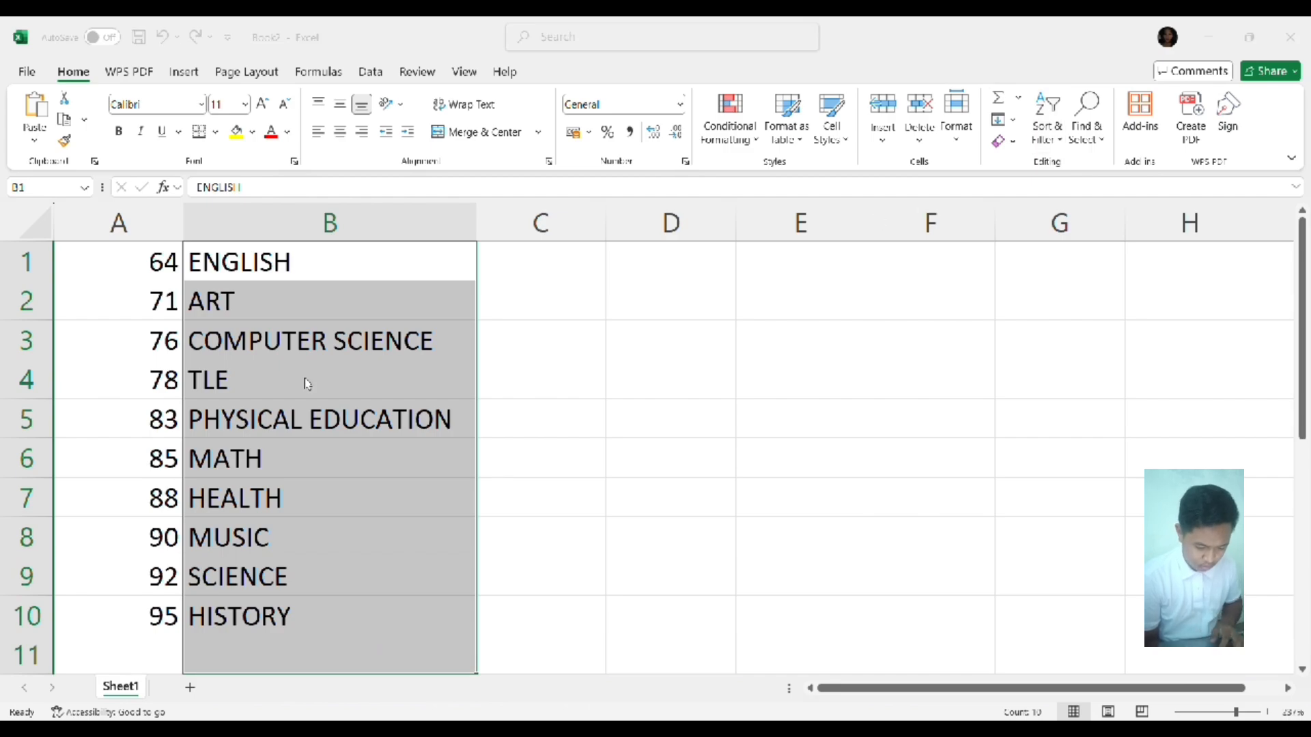
pyautogui.click(372, 413)
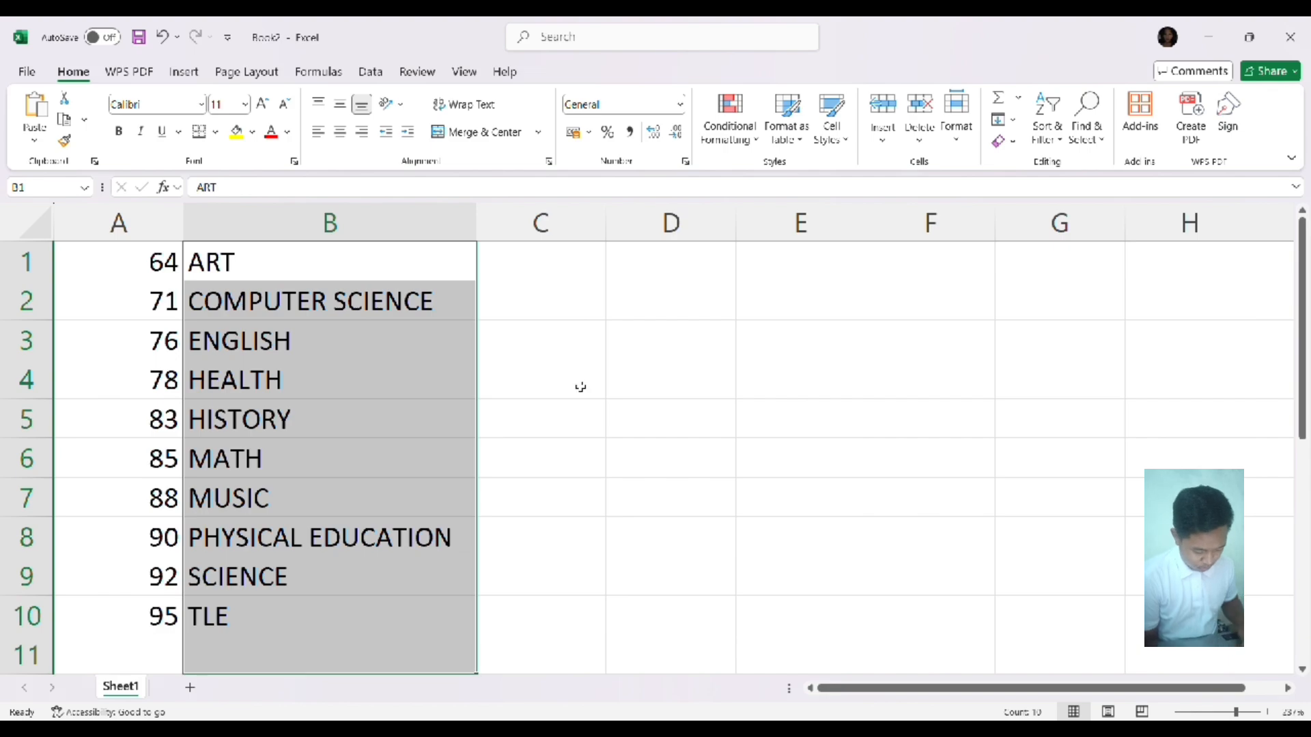
pyautogui.click(141, 266)
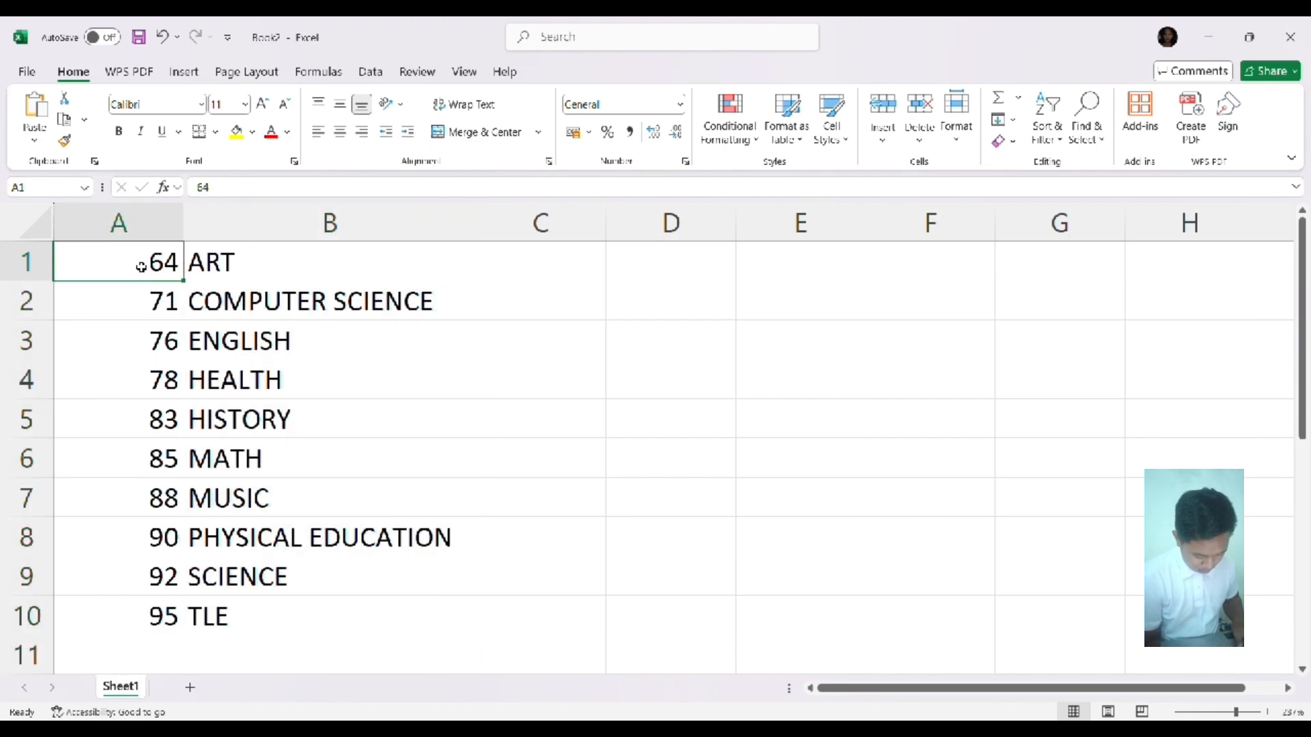
# Step: Insert a clustered column chart of the scores in A1:A11
pyautogui.moveTo(141, 266); pyautogui.dragTo(154, 654)
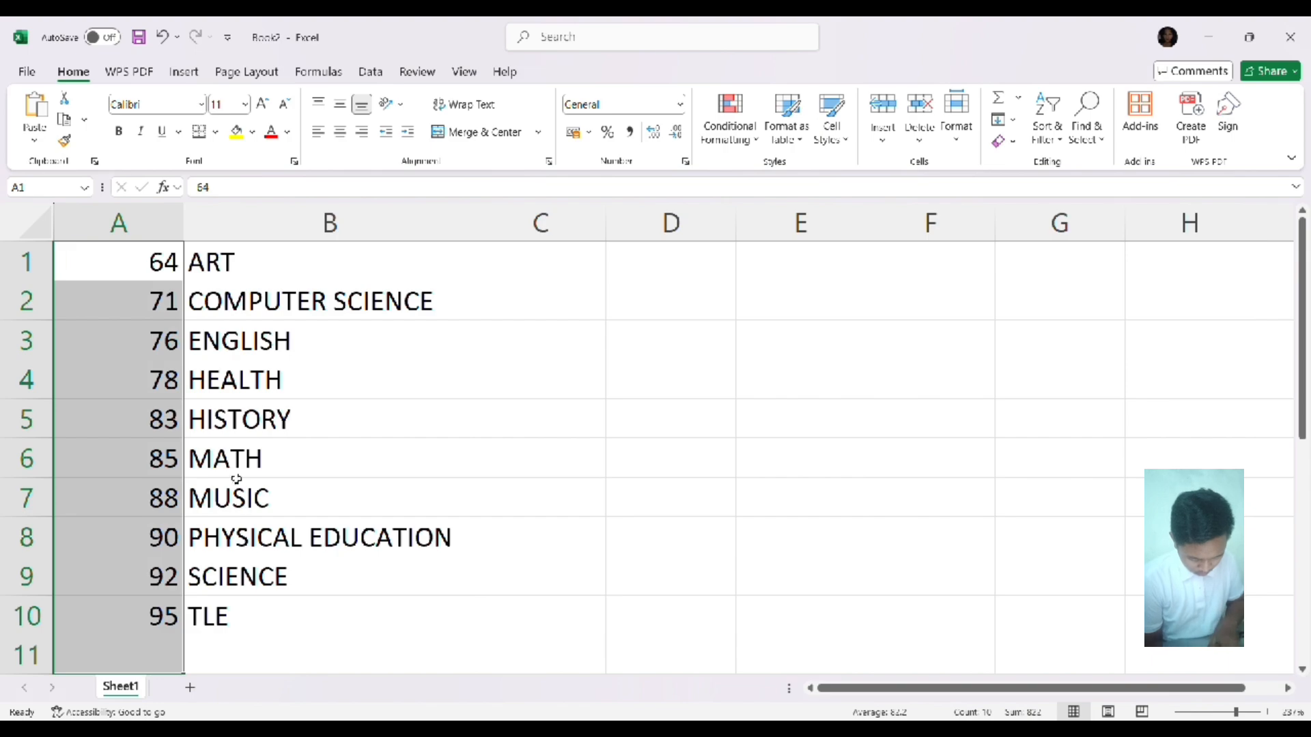
pyautogui.click(184, 71)
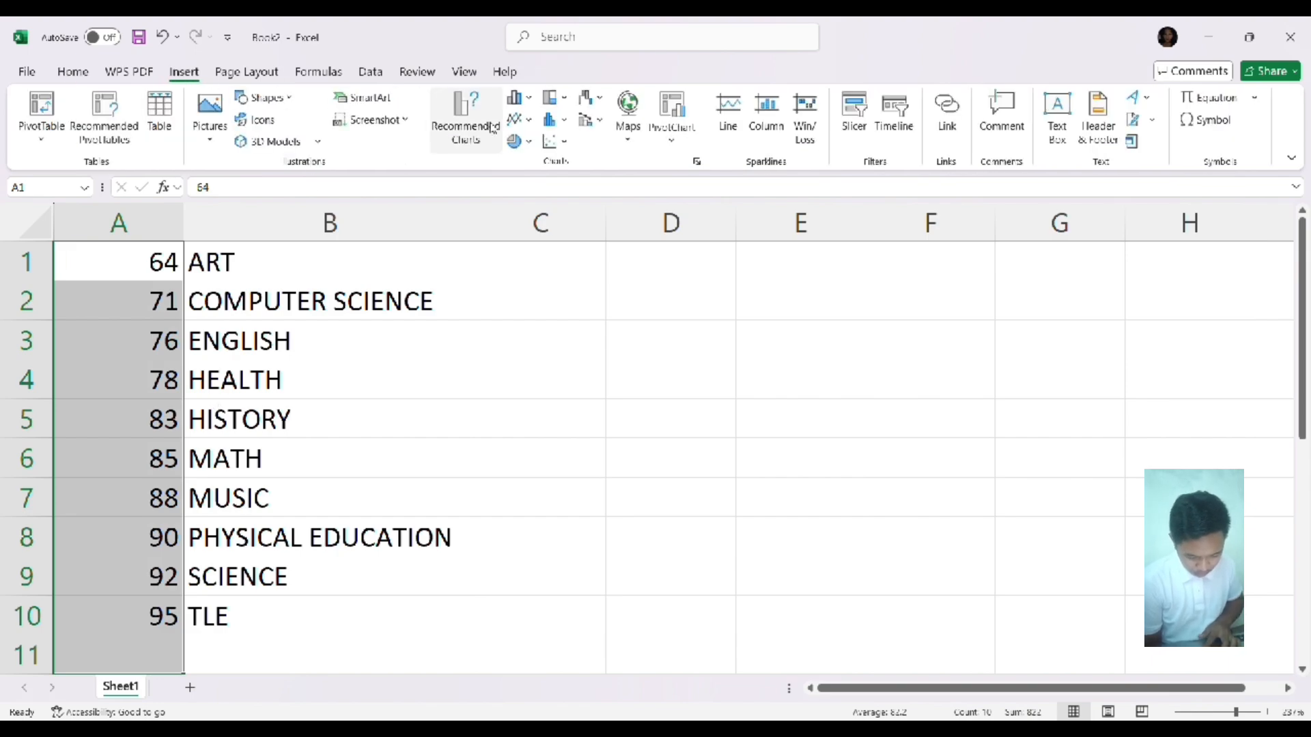
pyautogui.click(531, 104)
pyautogui.click(523, 150)
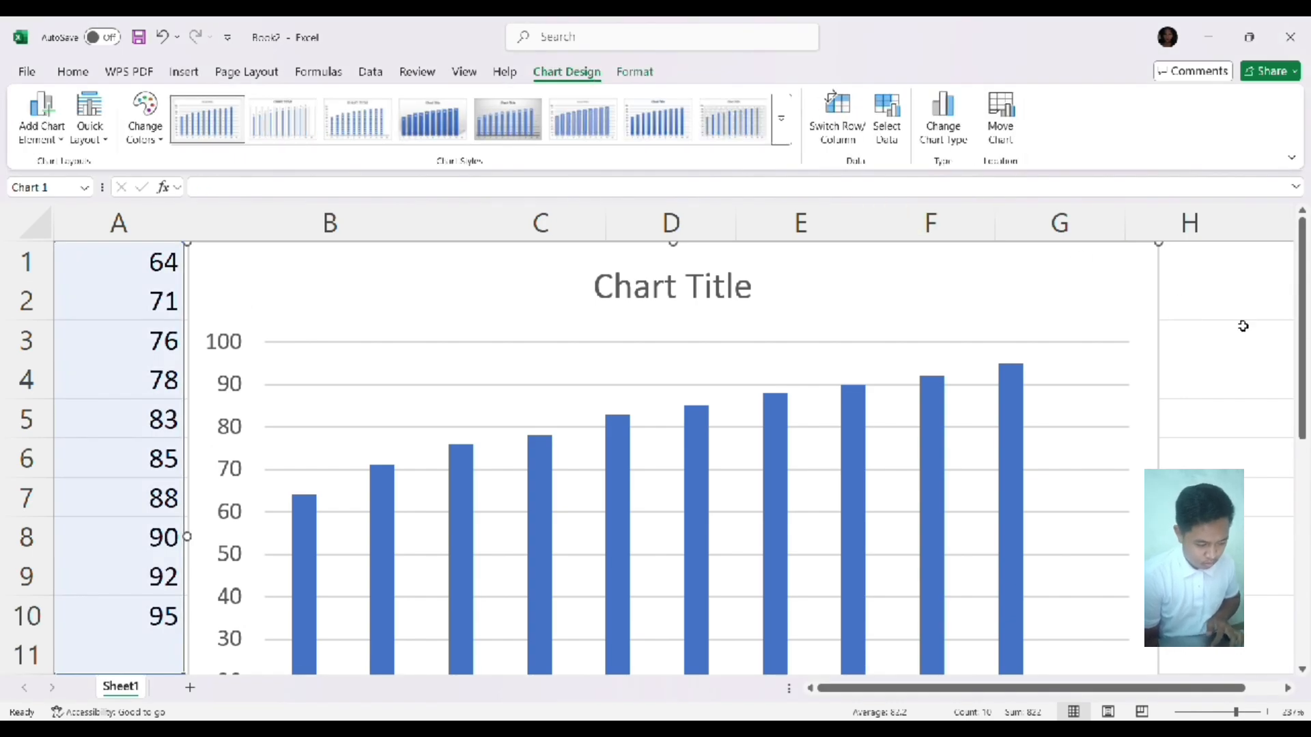
# Step: Move the chart to the right of column B so no scores or subjects are covered
pyautogui.click(1209, 712)
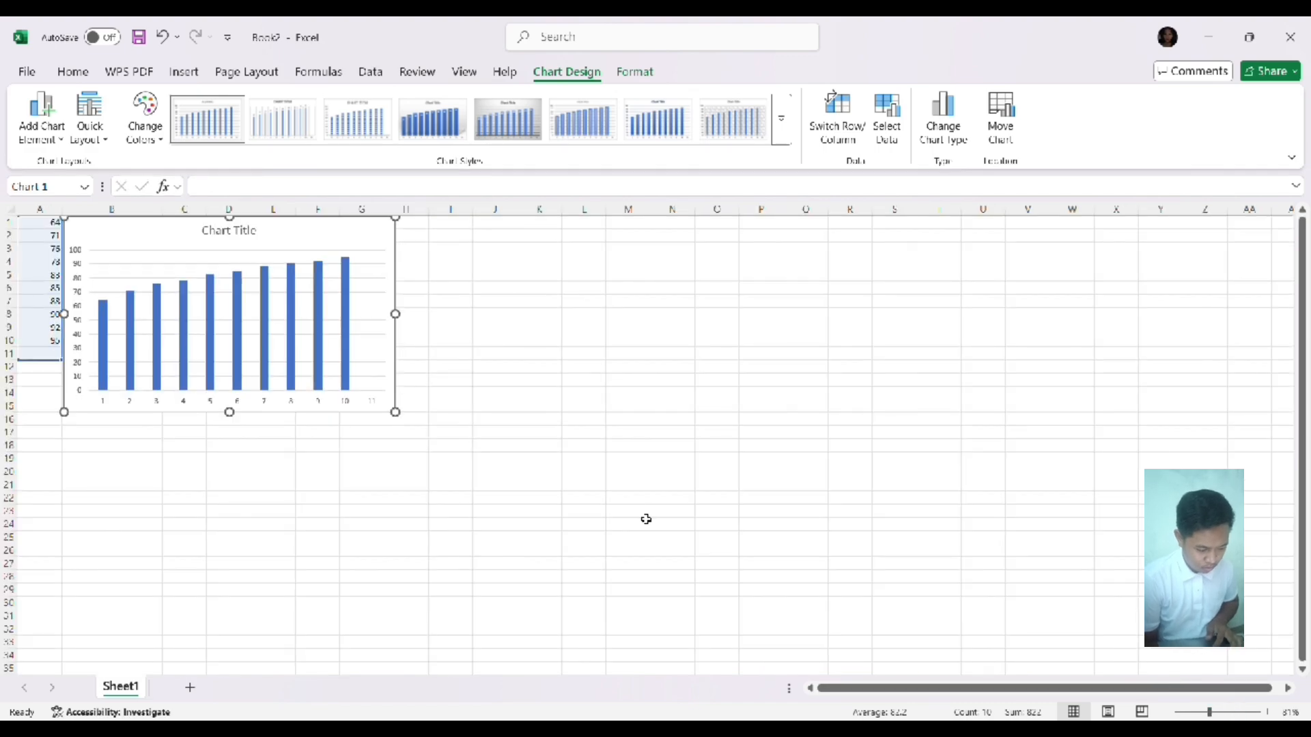
pyautogui.moveTo(392, 231); pyautogui.dragTo(515, 243)
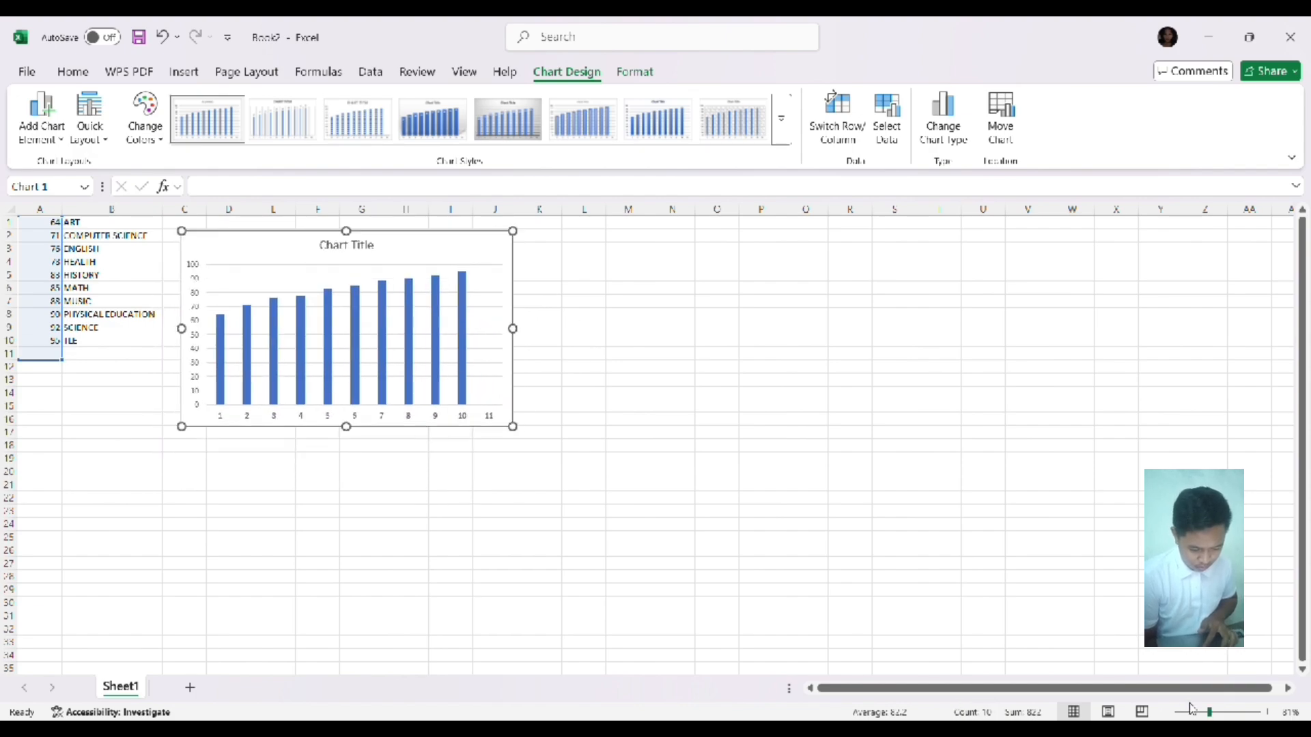
pyautogui.click(1223, 714)
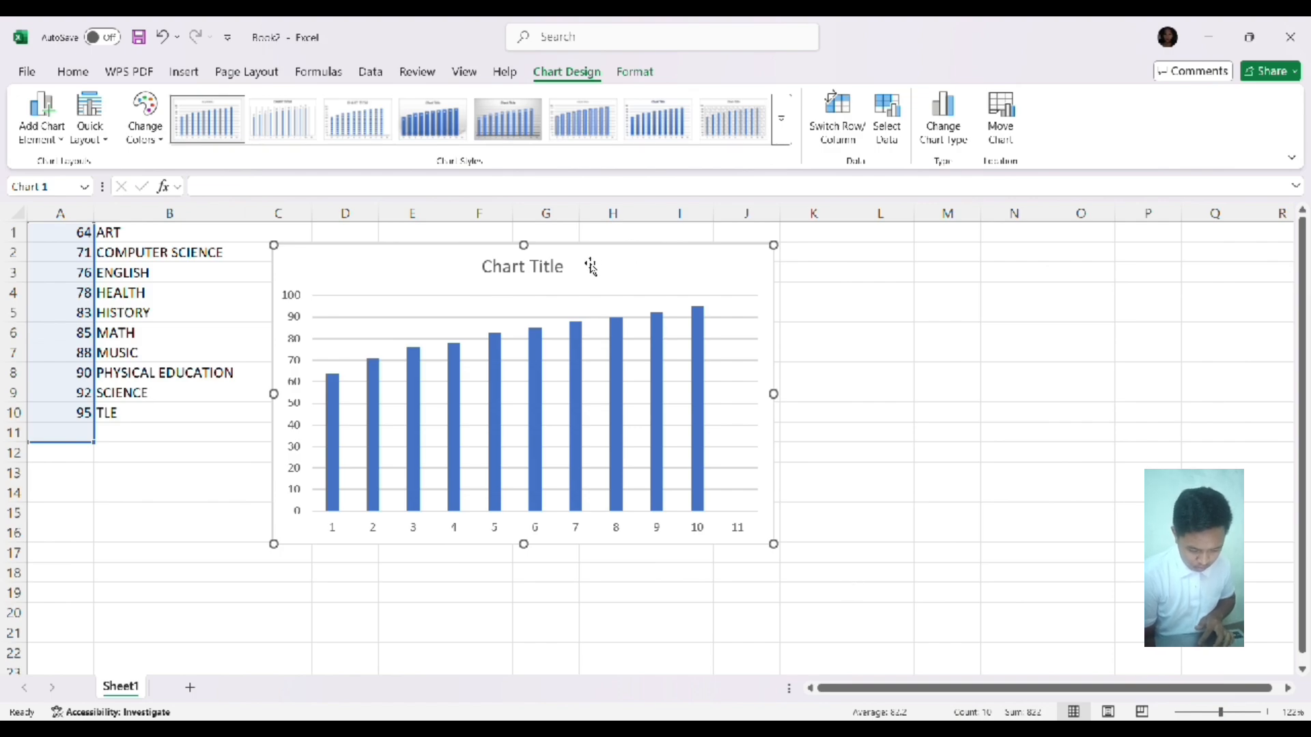
# Step: Replace the chart's 'Chart Title' placeholder with the author's full name
pyautogui.click(556, 273)
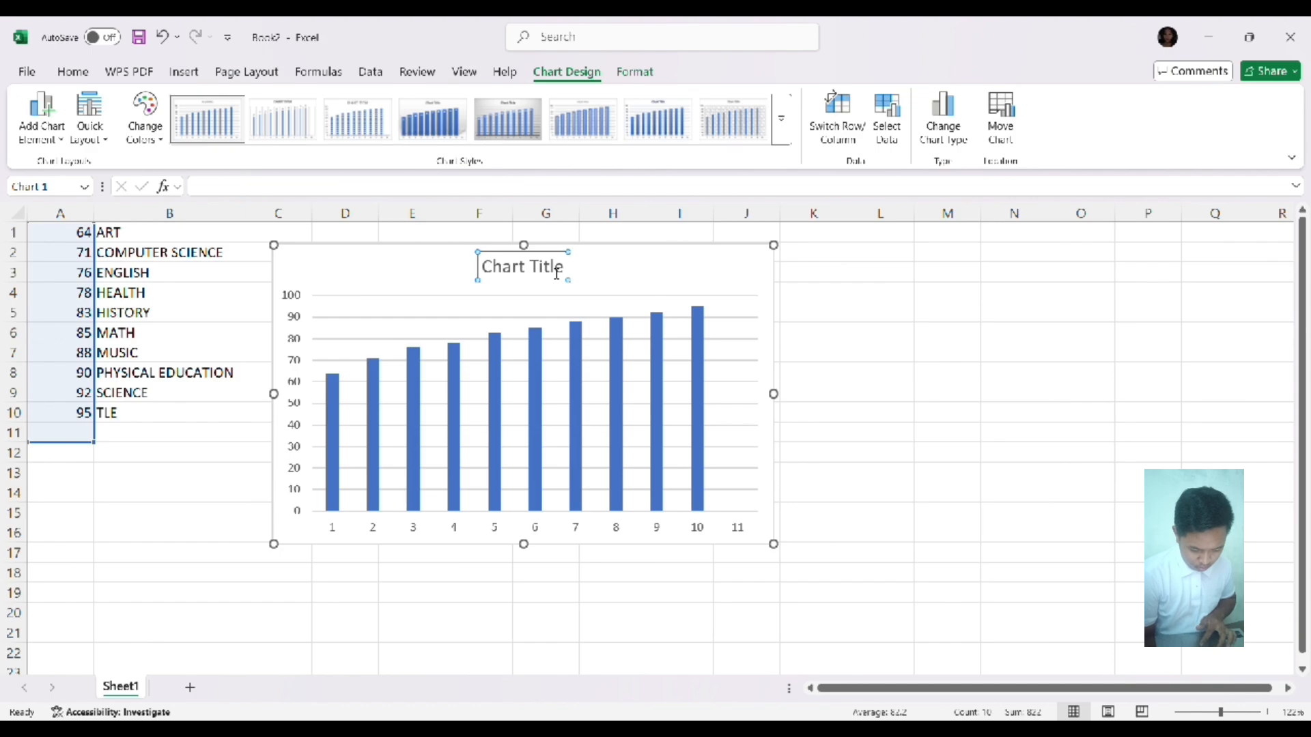
pyautogui.press('Delete')
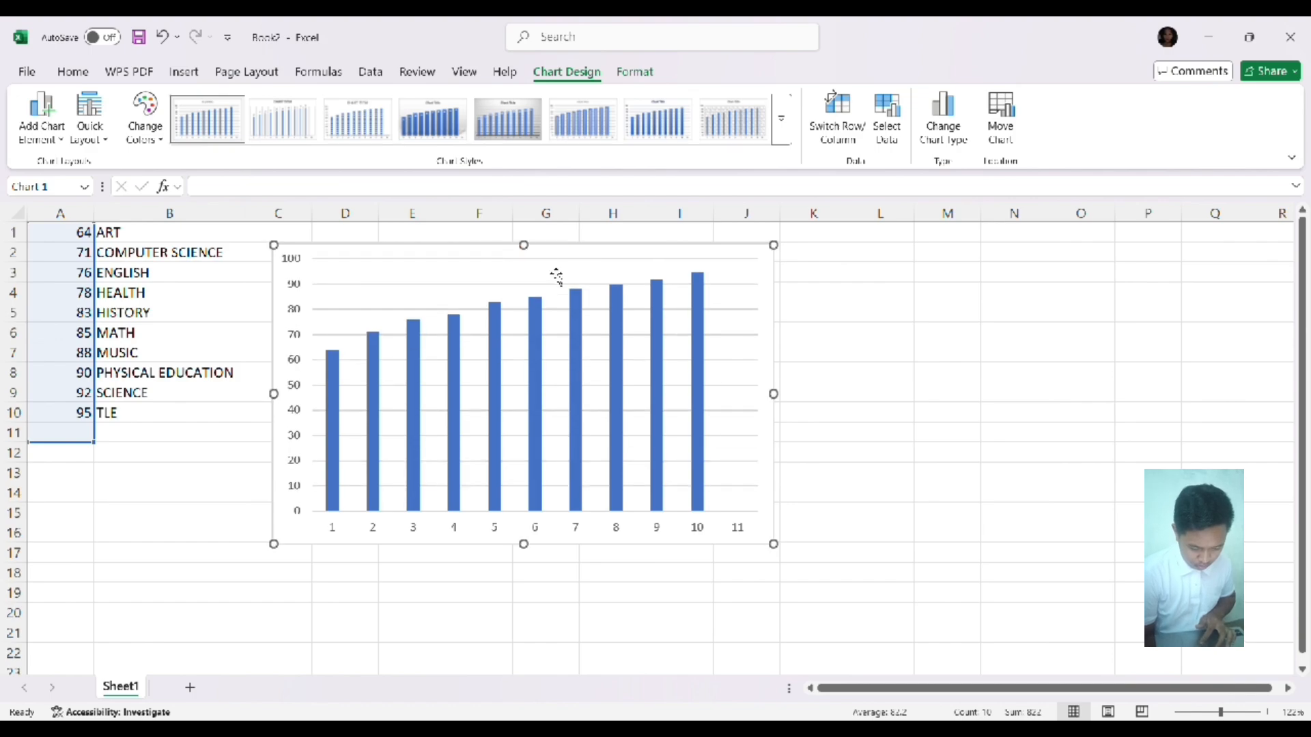
pyautogui.click(164, 39)
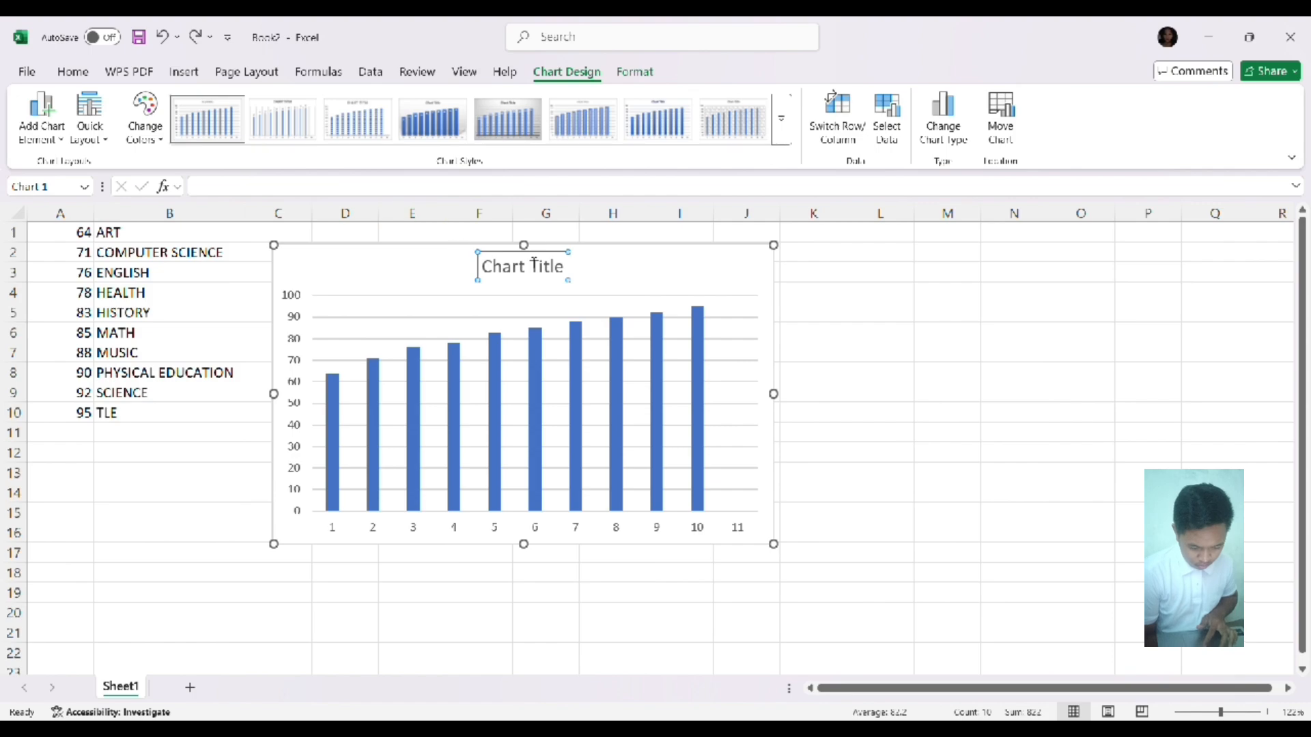
pyautogui.click(572, 273)
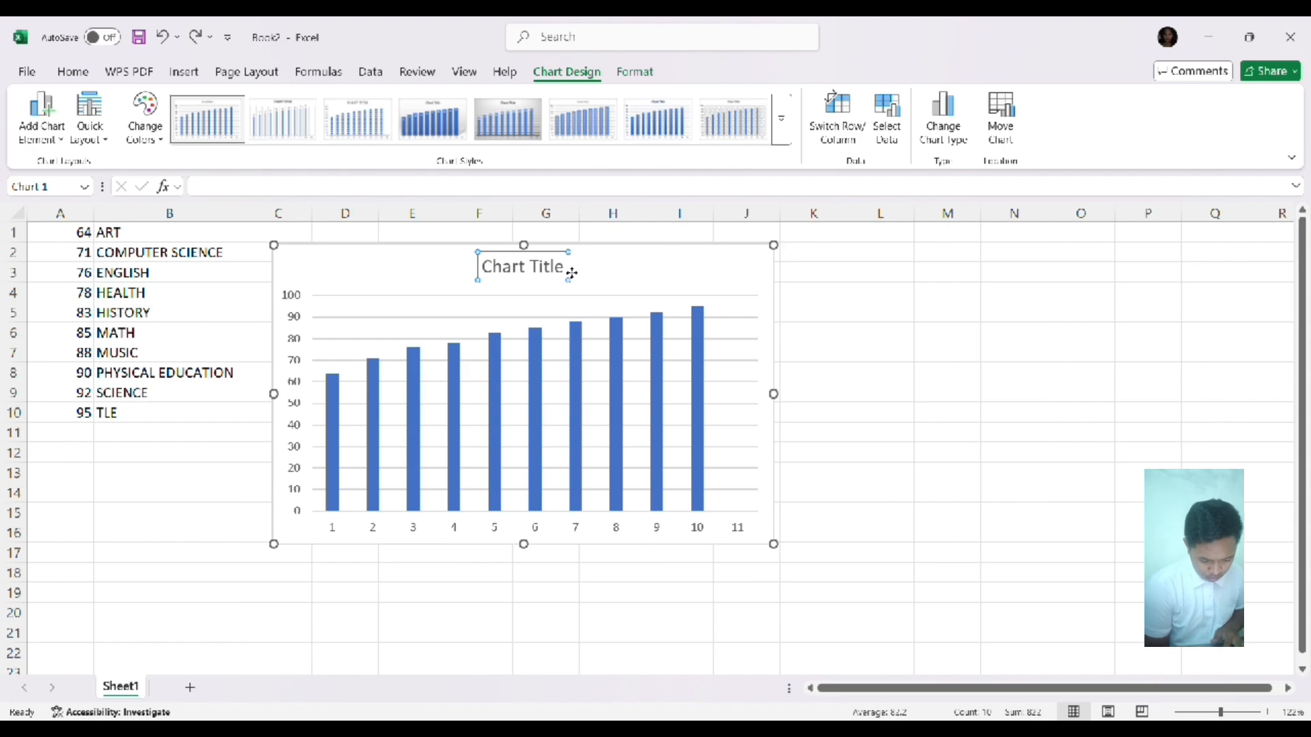
pyautogui.press('Delete')
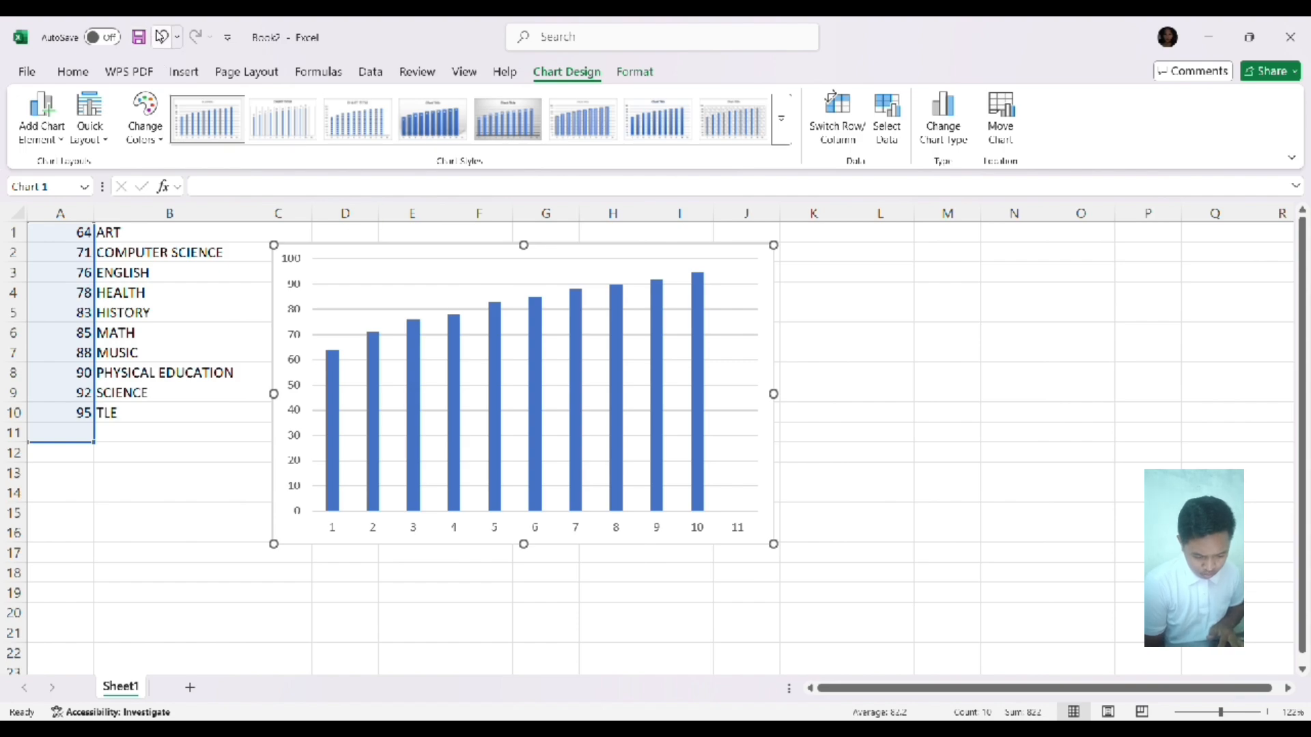
pyautogui.click(166, 37)
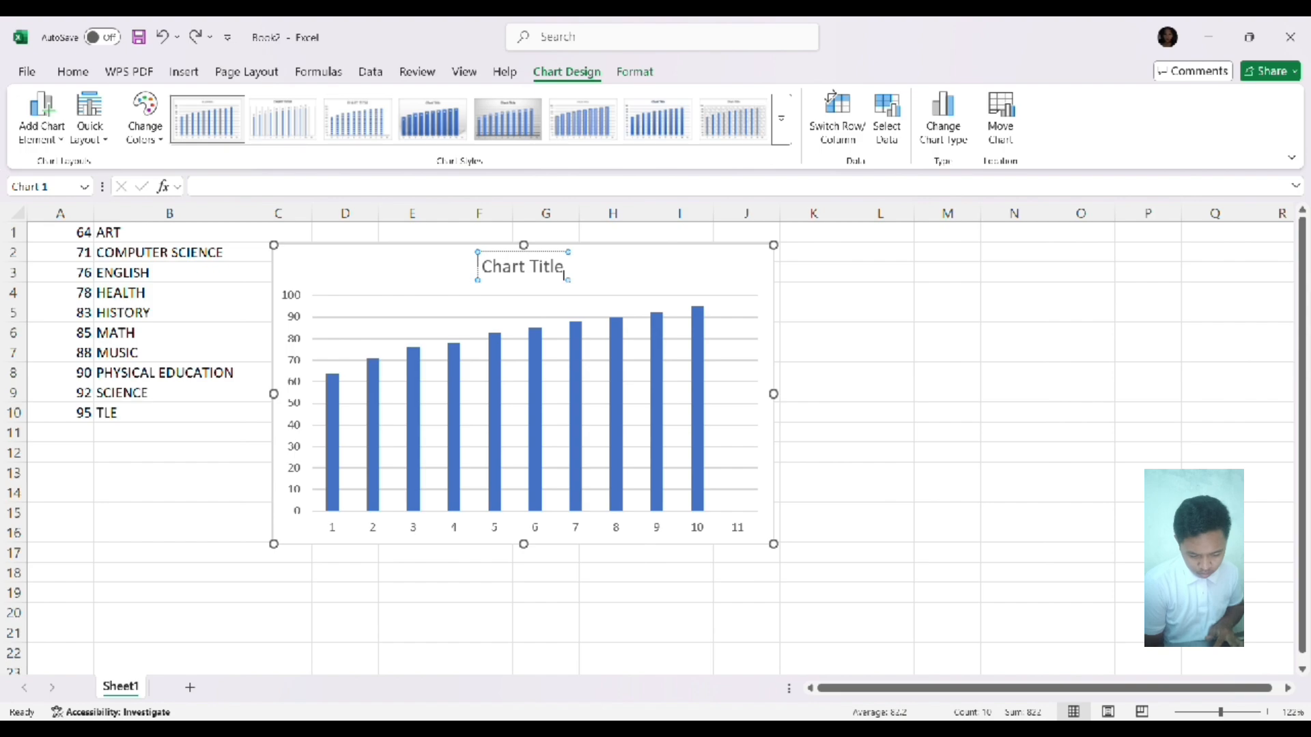
pyautogui.press('BackSpace')
pyautogui.press('BackSpace')
pyautogui.press('BackSpace')
pyautogui.press('BackSpace')
pyautogui.press('BackSpace')
pyautogui.press('BackSpace')
pyautogui.press('BackSpace')
pyautogui.press('BackSpace')
pyautogui.press('BackSpace')
pyautogui.press('BackSpace')
pyautogui.press('BackSpace')
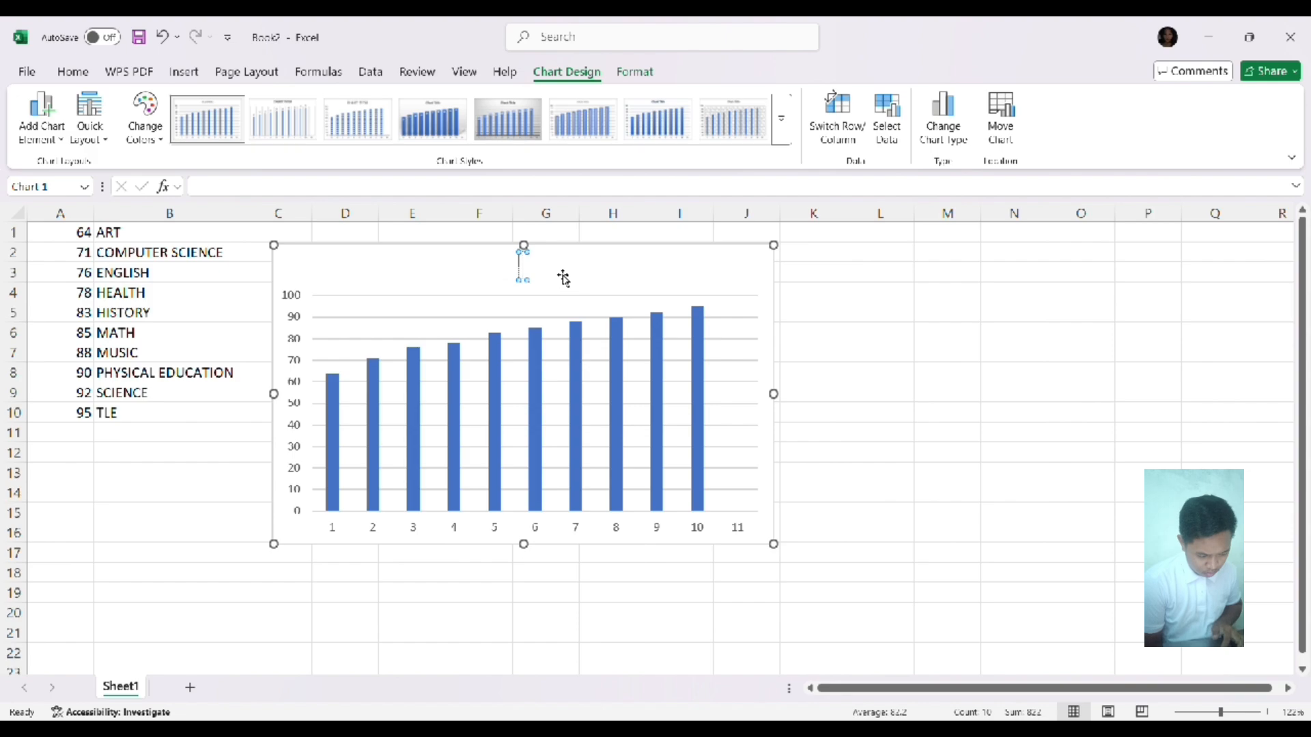
pyautogui.write('DAN M')
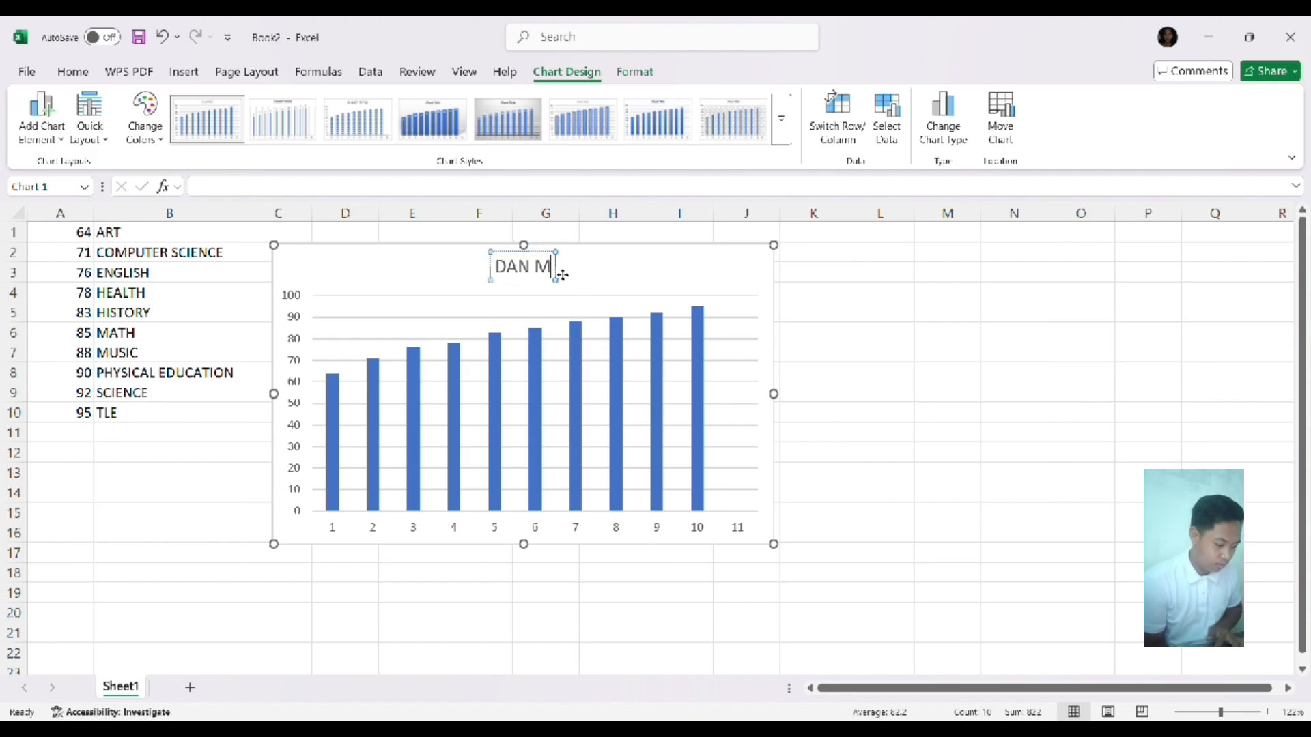
pyautogui.write('ARK')
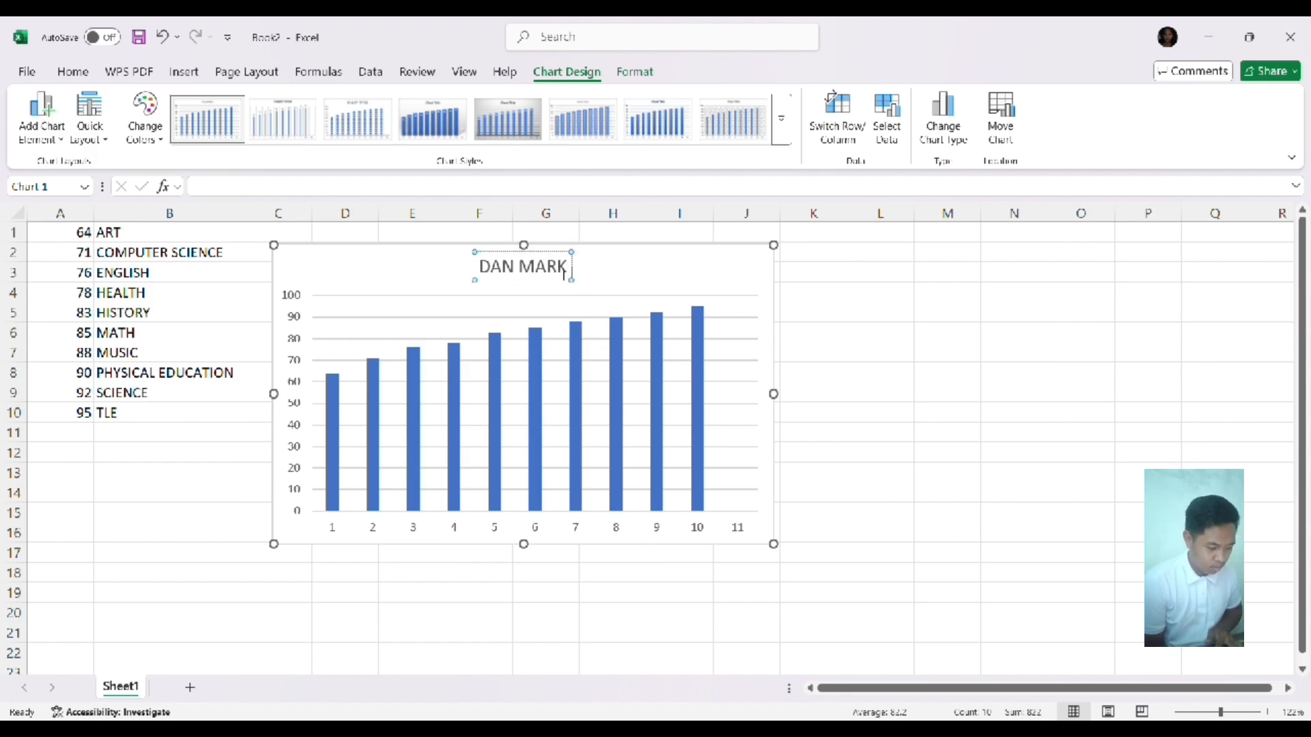
pyautogui.write(' FERNAN')
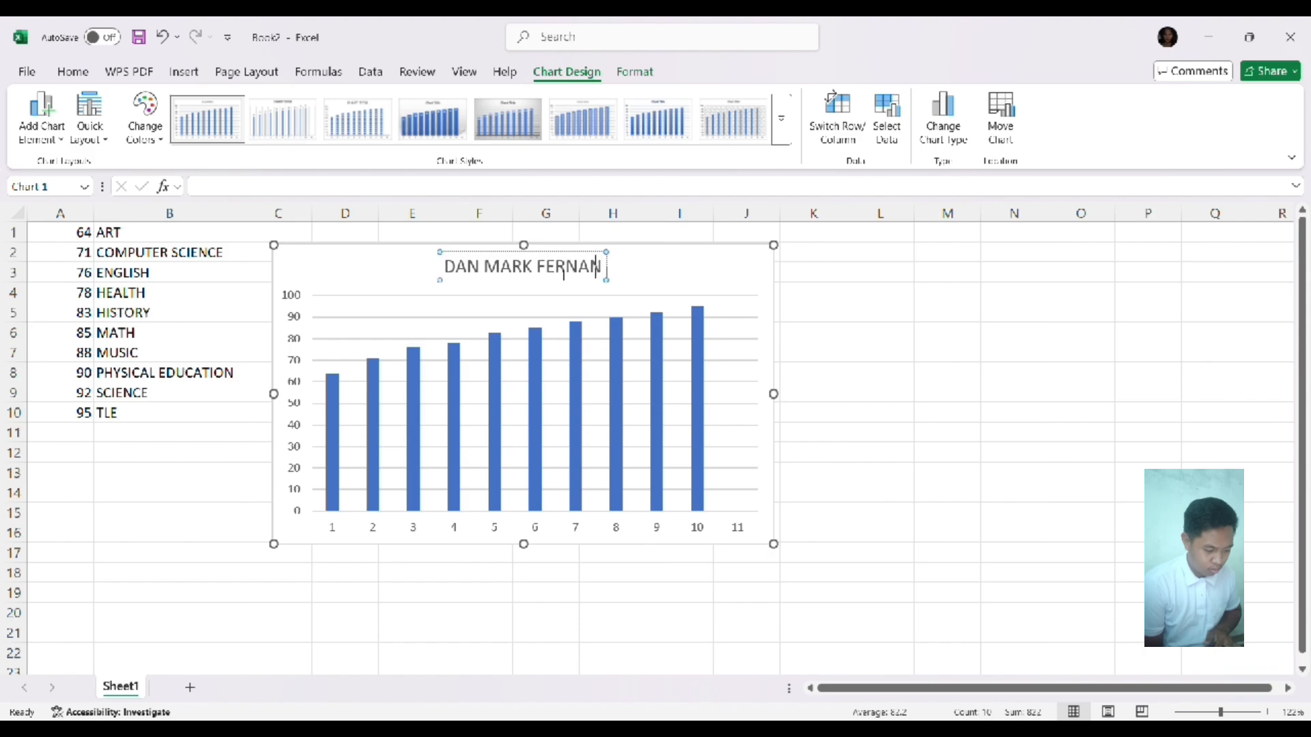
pyautogui.write('DEZ')
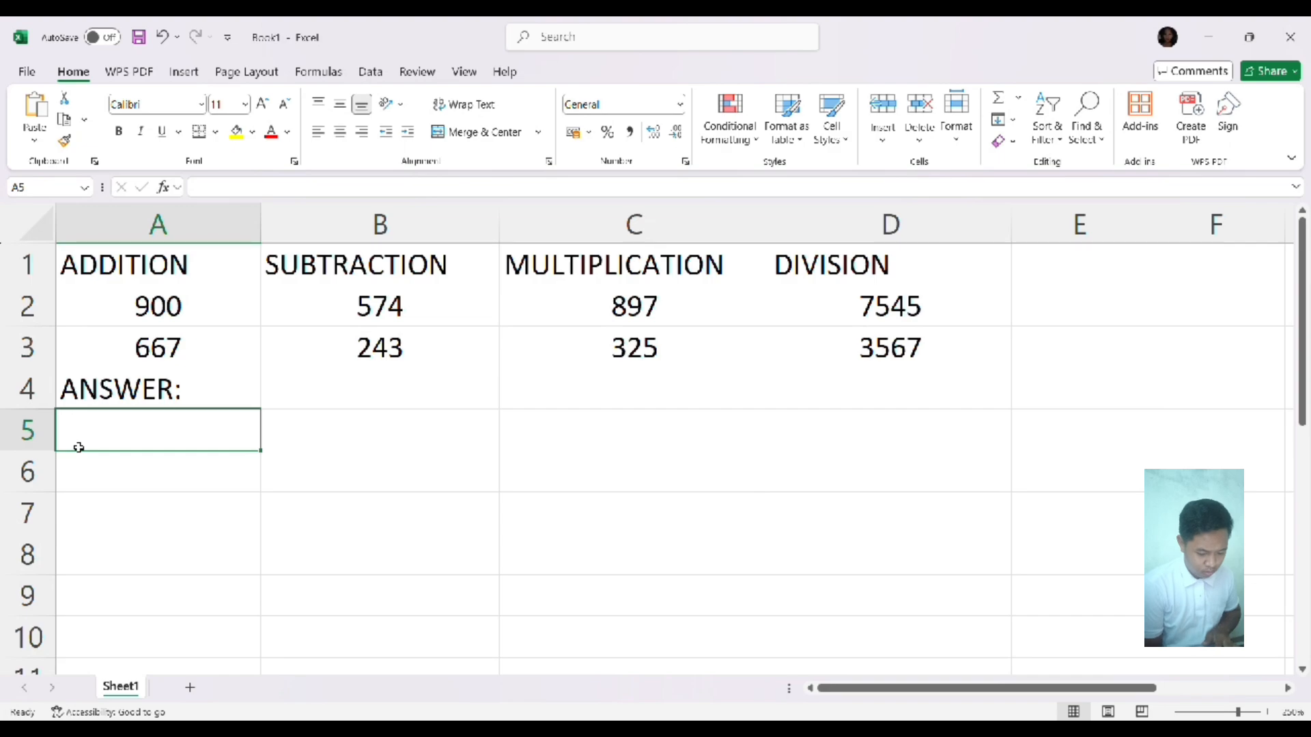
# Step: Enter =A2+A3 in A5 to add 900 and 667, giving 1567
pyautogui.write('=')
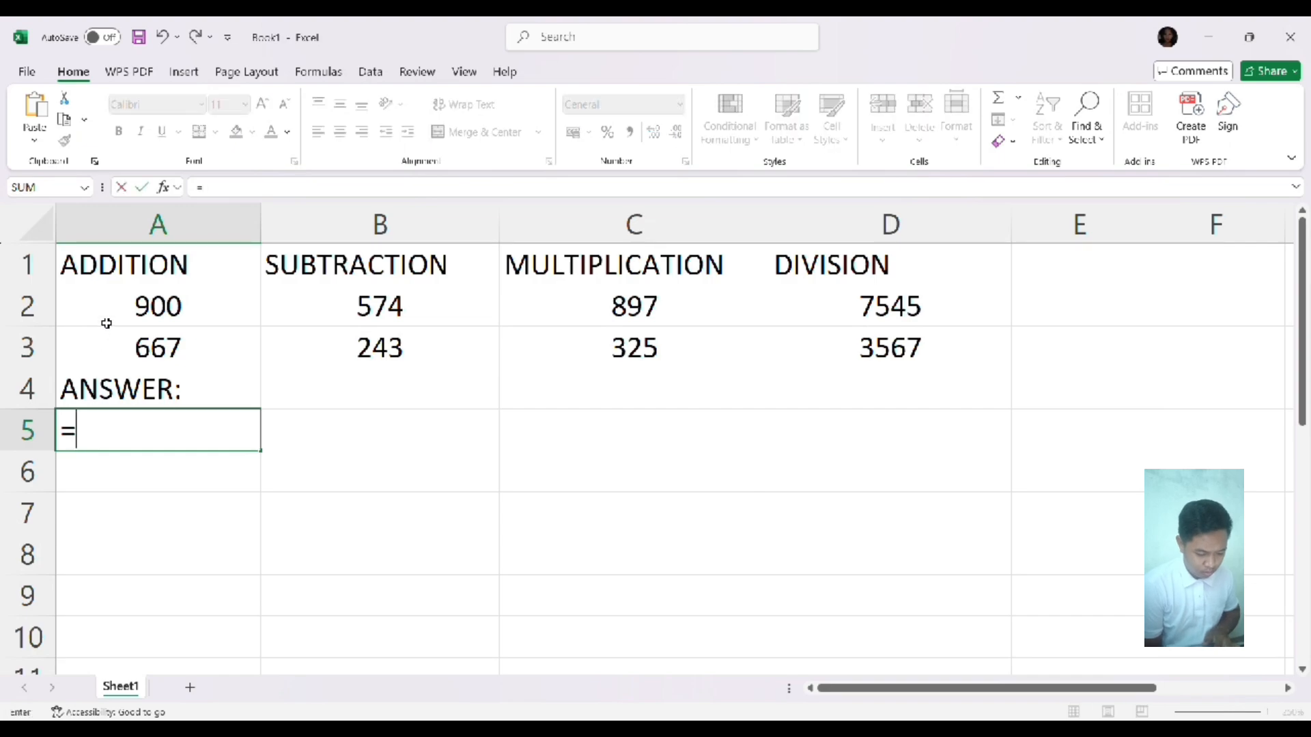
pyautogui.click(114, 304)
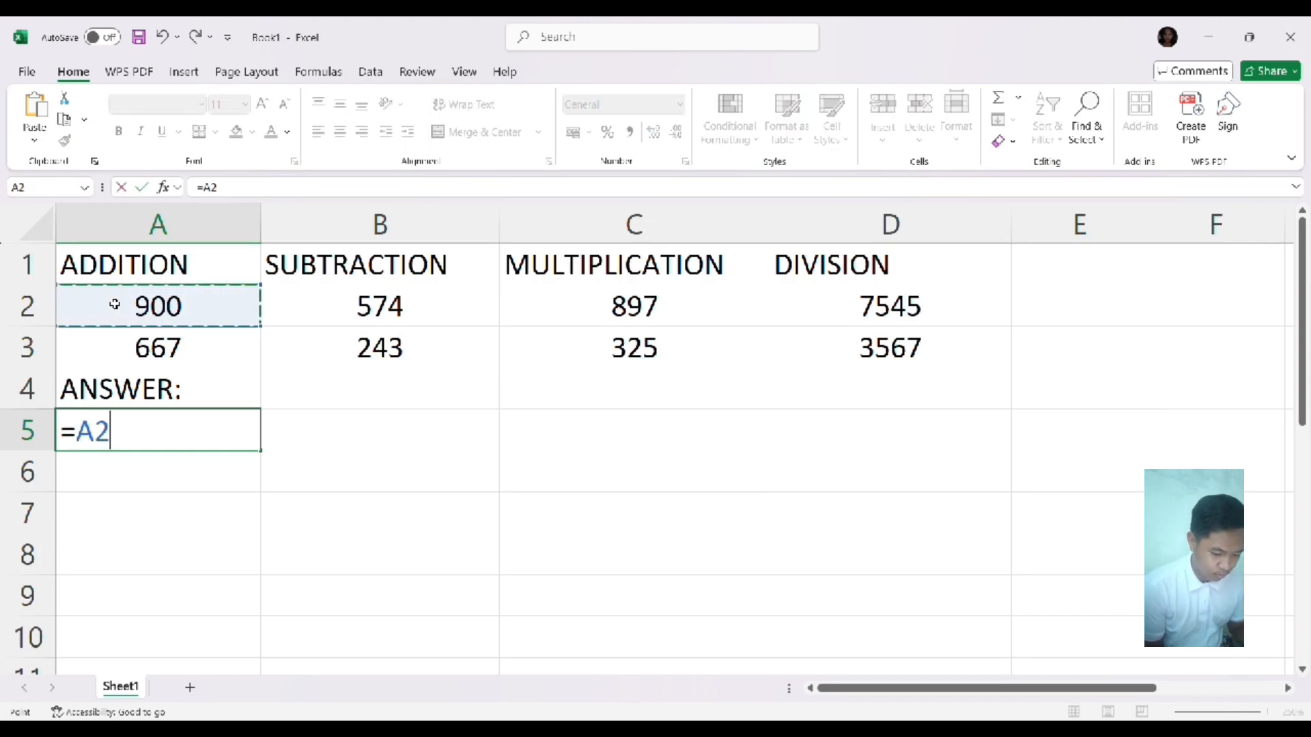
pyautogui.write('+')
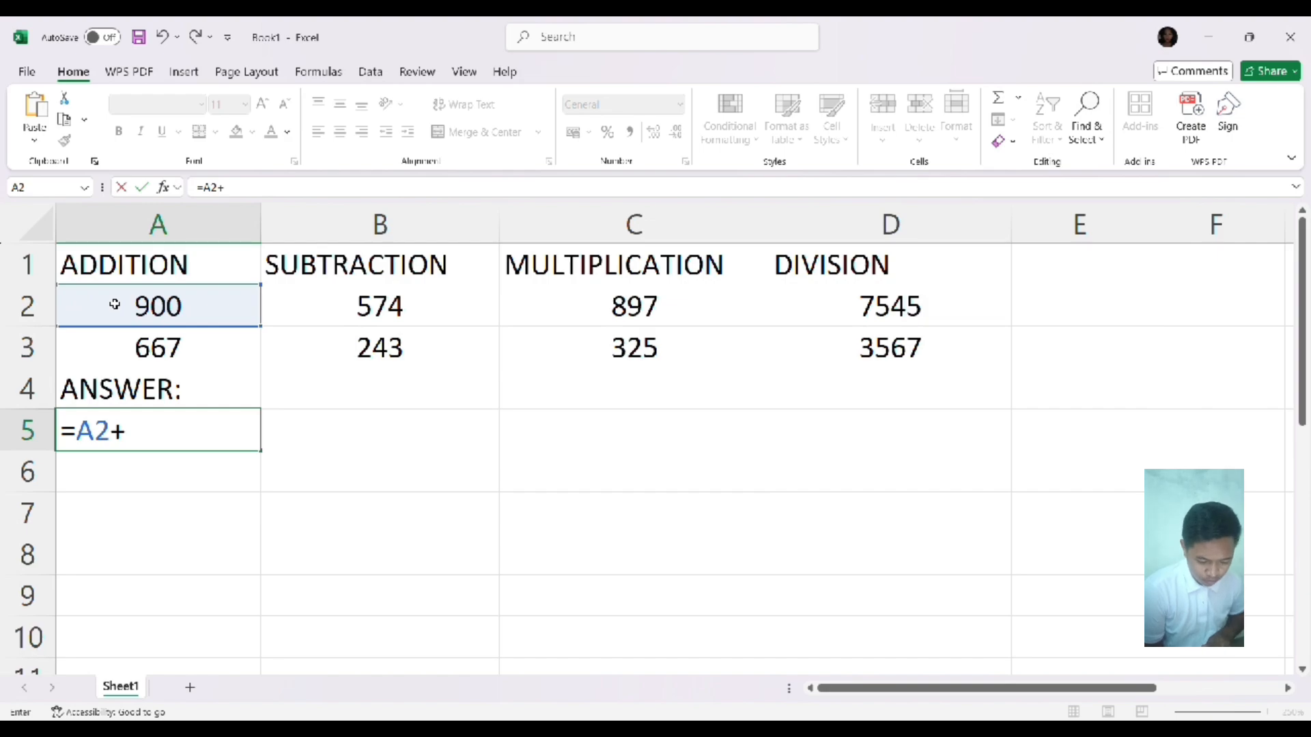
pyautogui.click(116, 348)
pyautogui.press('Return')
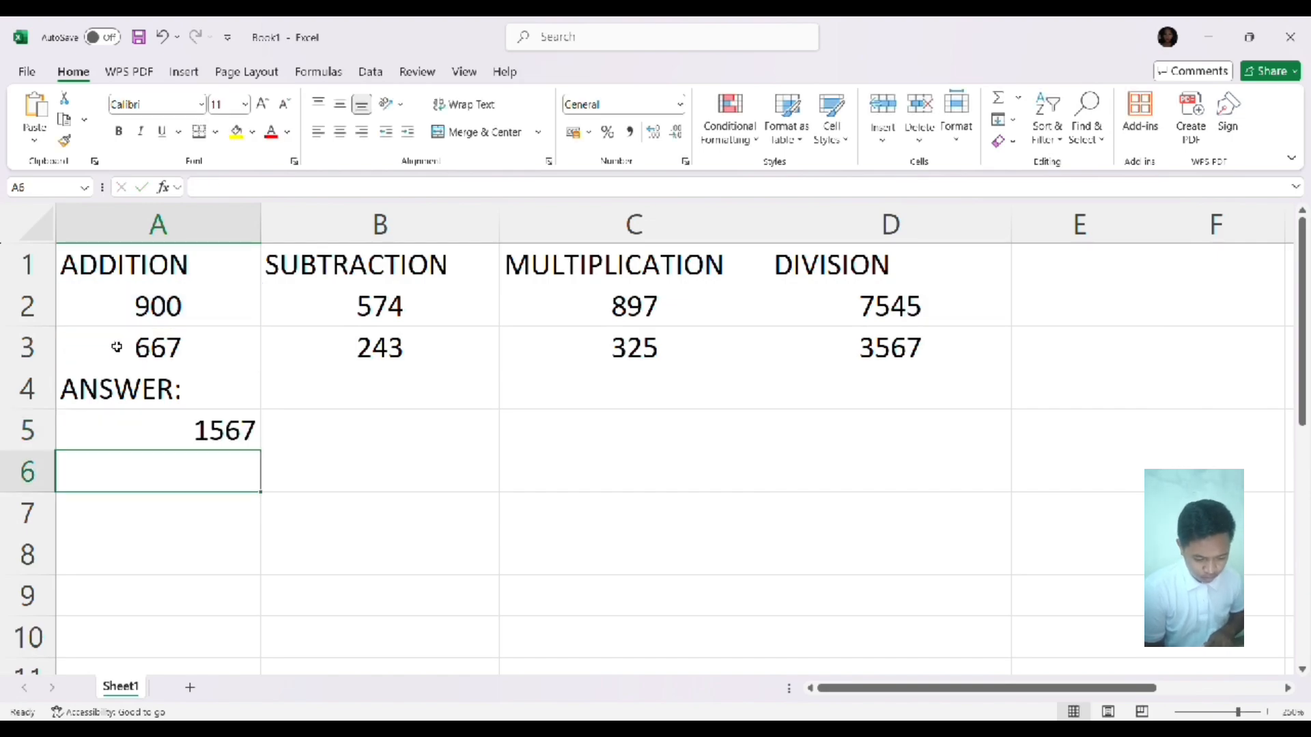
# Step: Enter =B2-B3 in B5 to subtract 243 from 574, giving 331
pyautogui.click(320, 305)
pyautogui.click(319, 436)
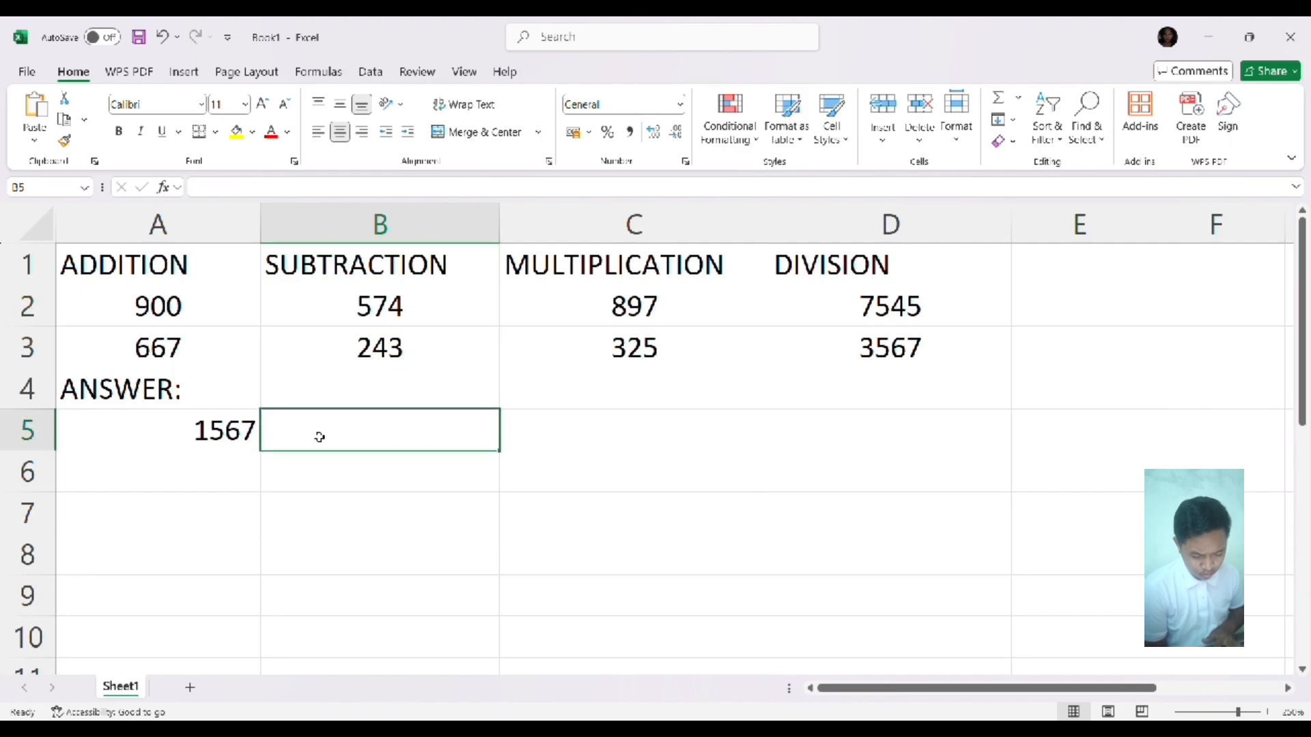
pyautogui.write('=')
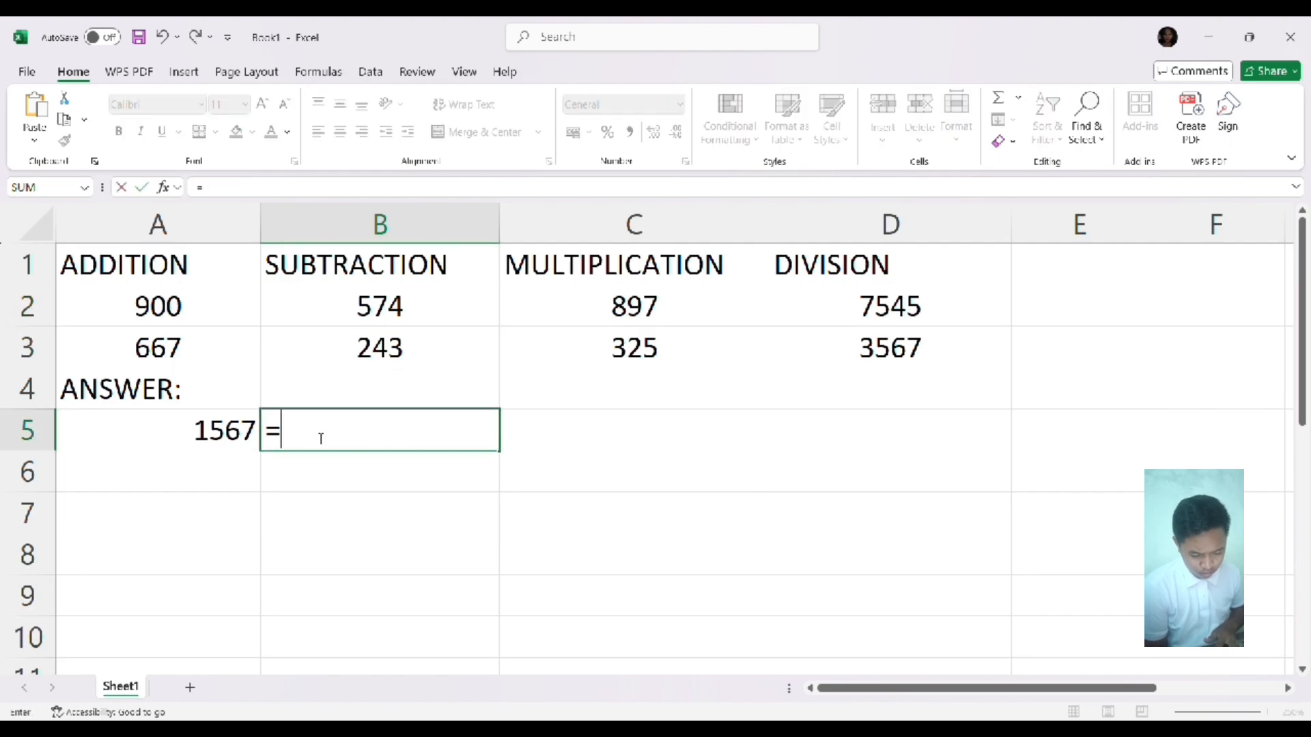
pyautogui.click(332, 306)
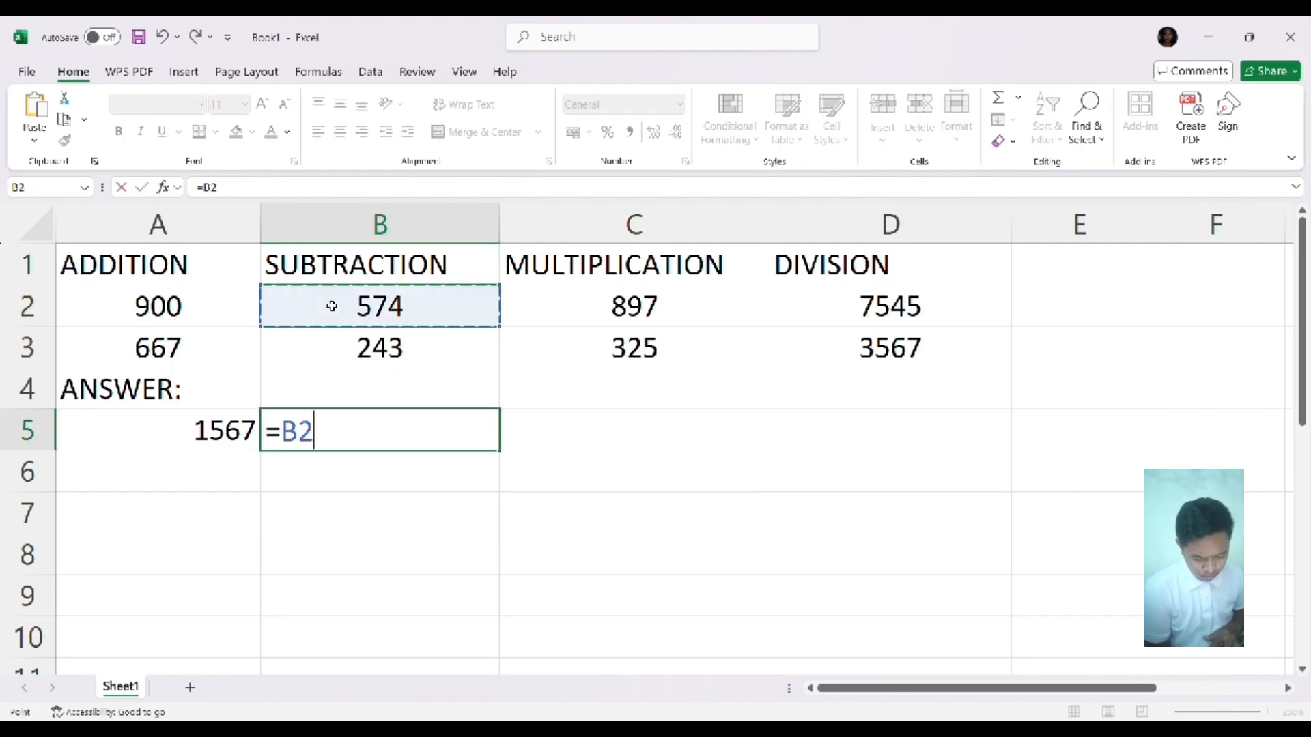
pyautogui.write('-')
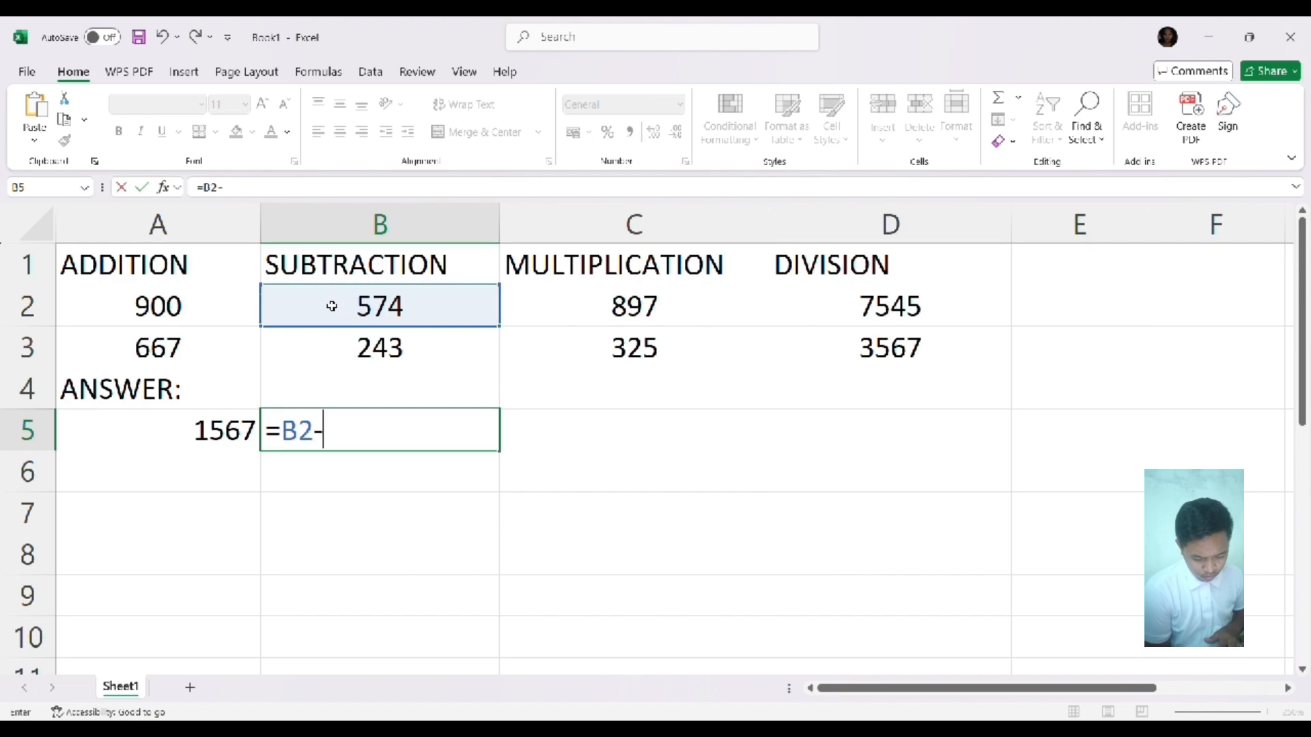
pyautogui.click(363, 348)
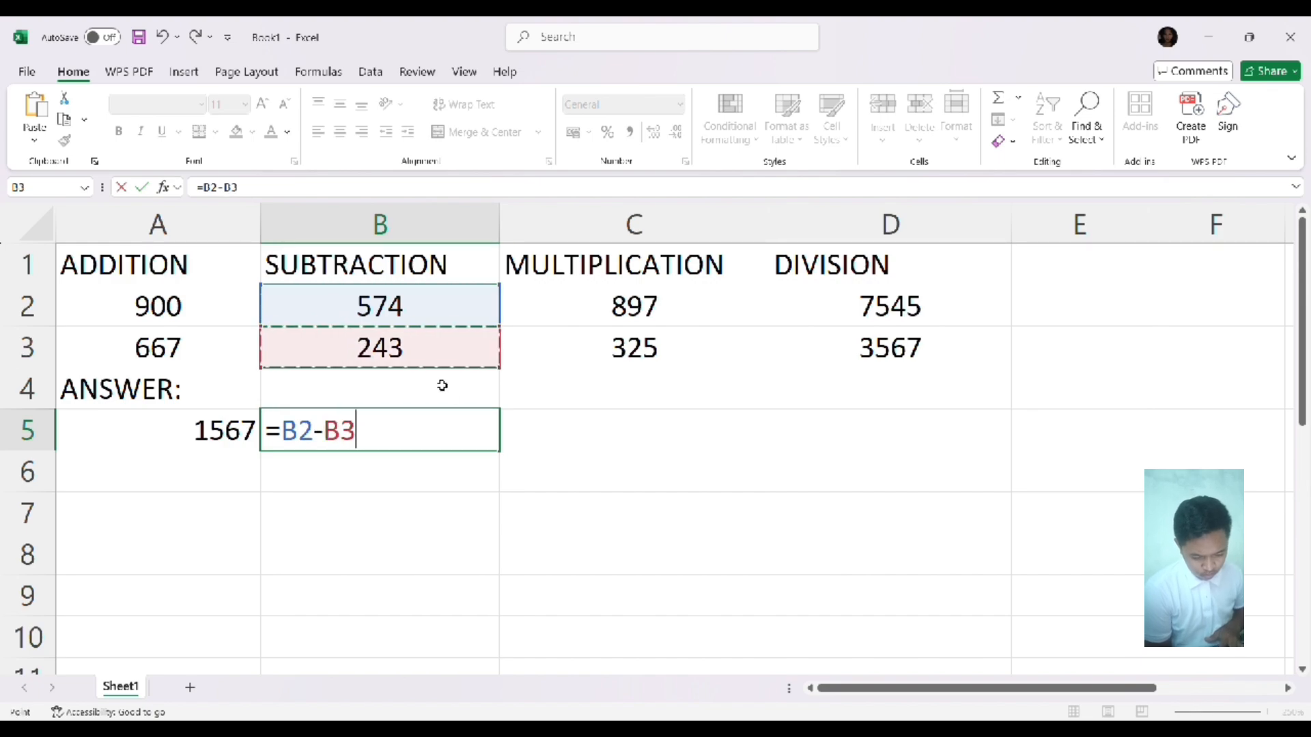
pyautogui.press('Return')
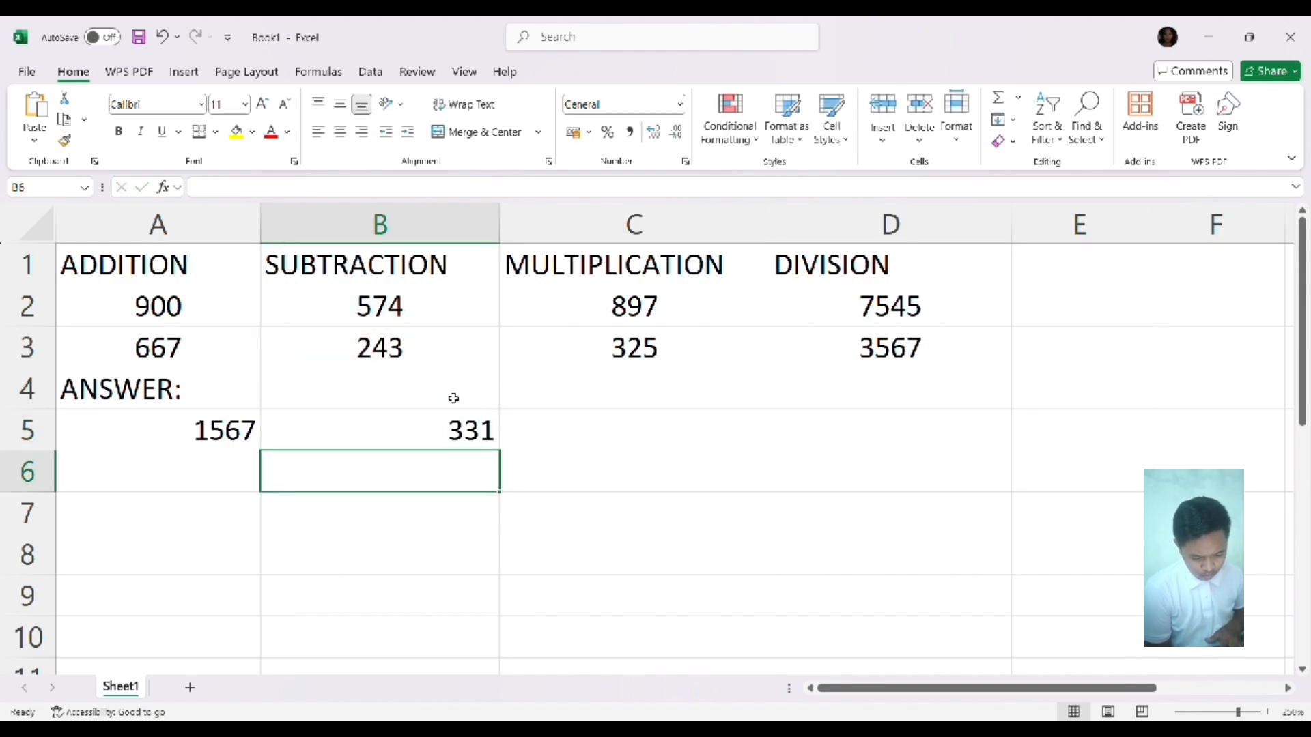
# Step: Enter =C2*C3 in C5 to multiply 897 by 325, giving 291525
pyautogui.click(620, 318)
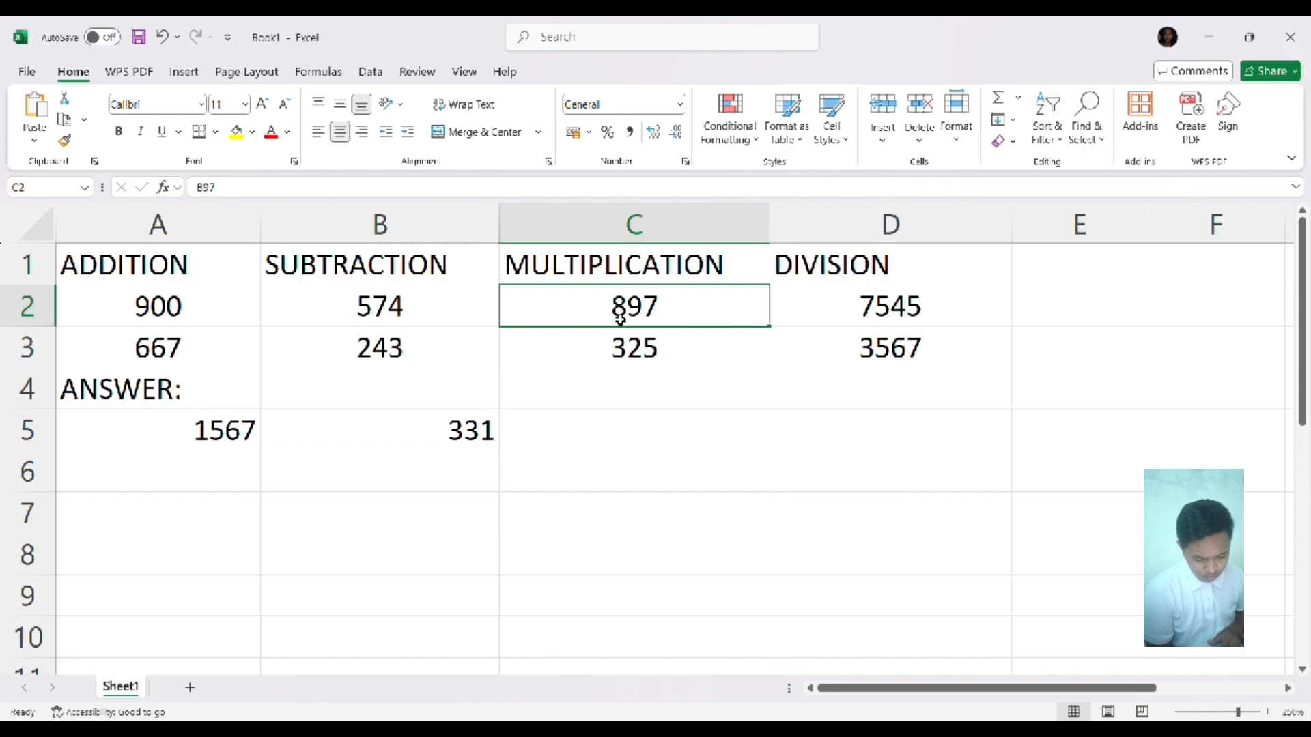
pyautogui.click(588, 427)
pyautogui.write('=')
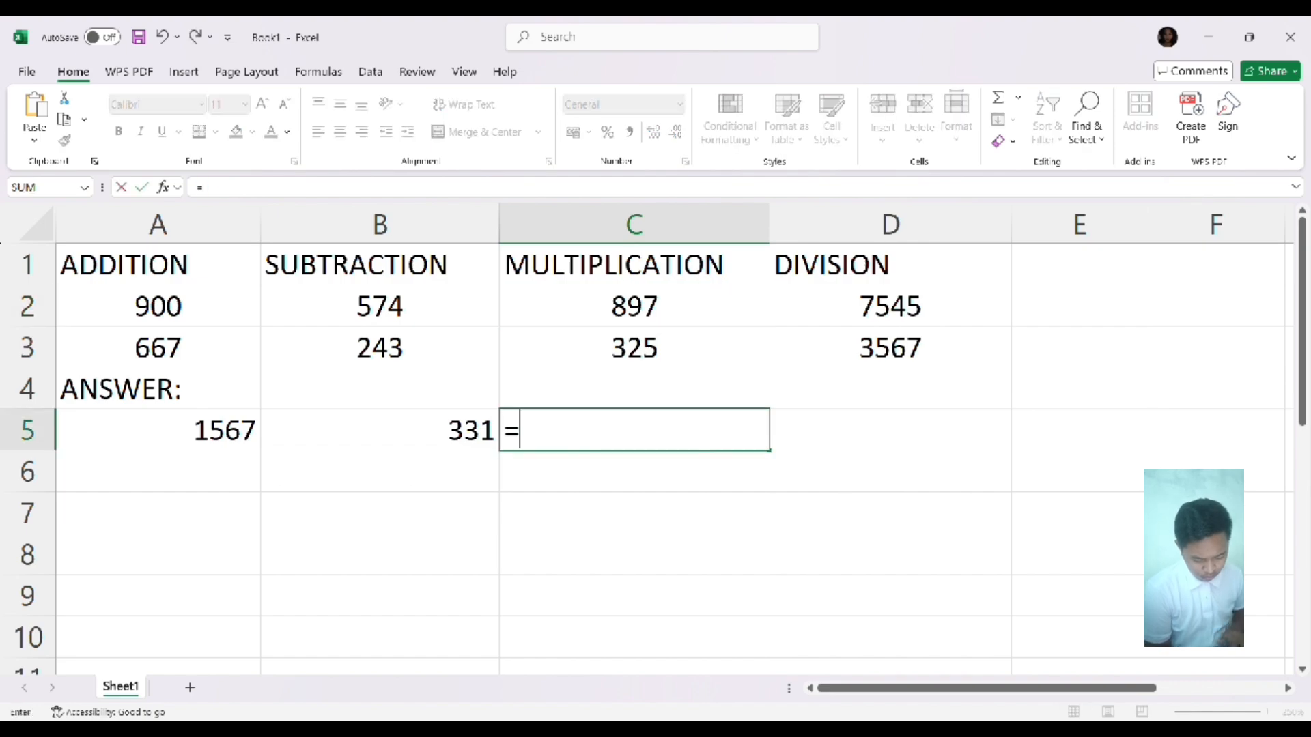
pyautogui.click(601, 303)
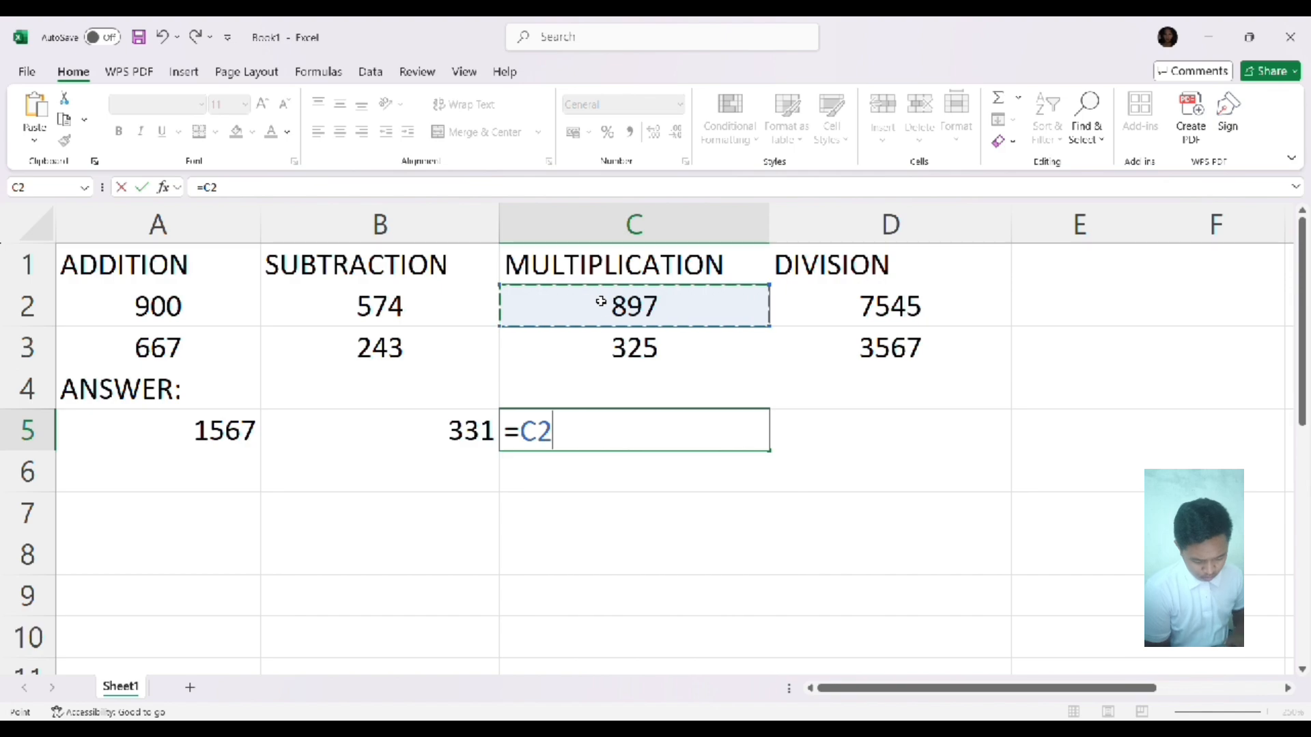
pyautogui.write('*')
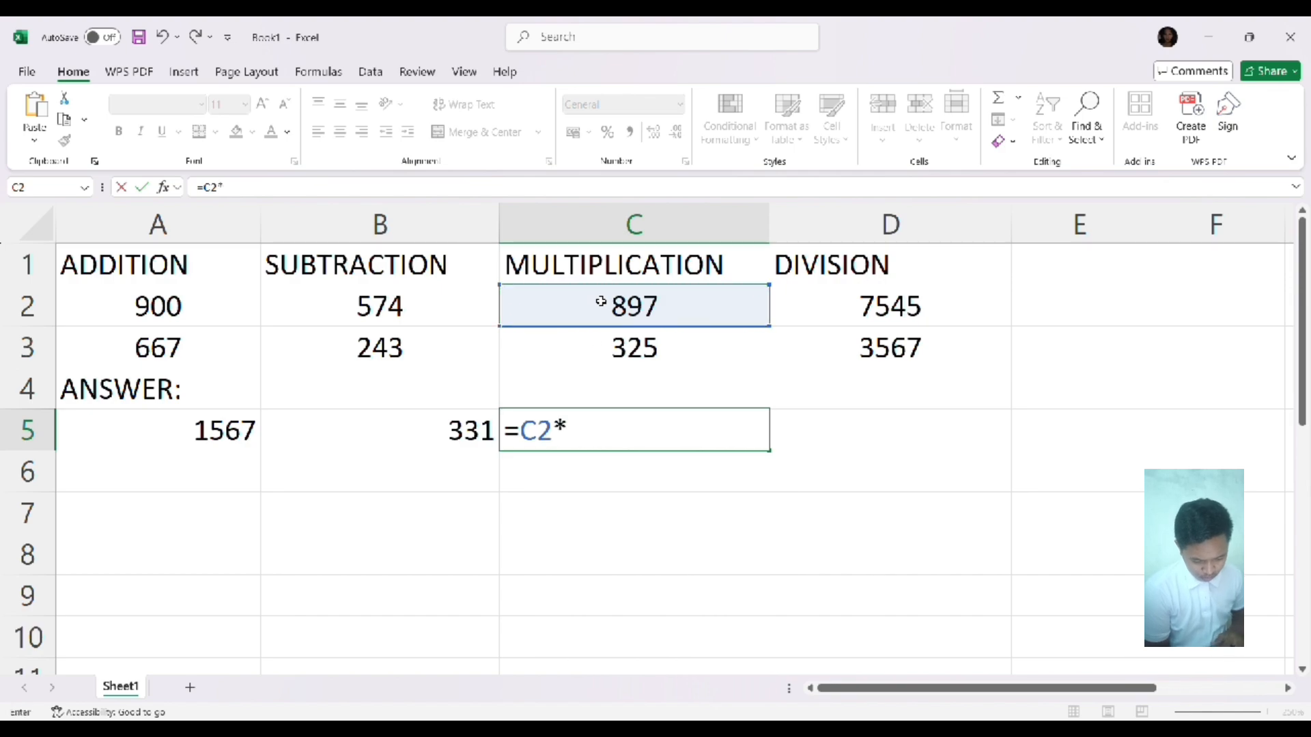
pyautogui.click(604, 343)
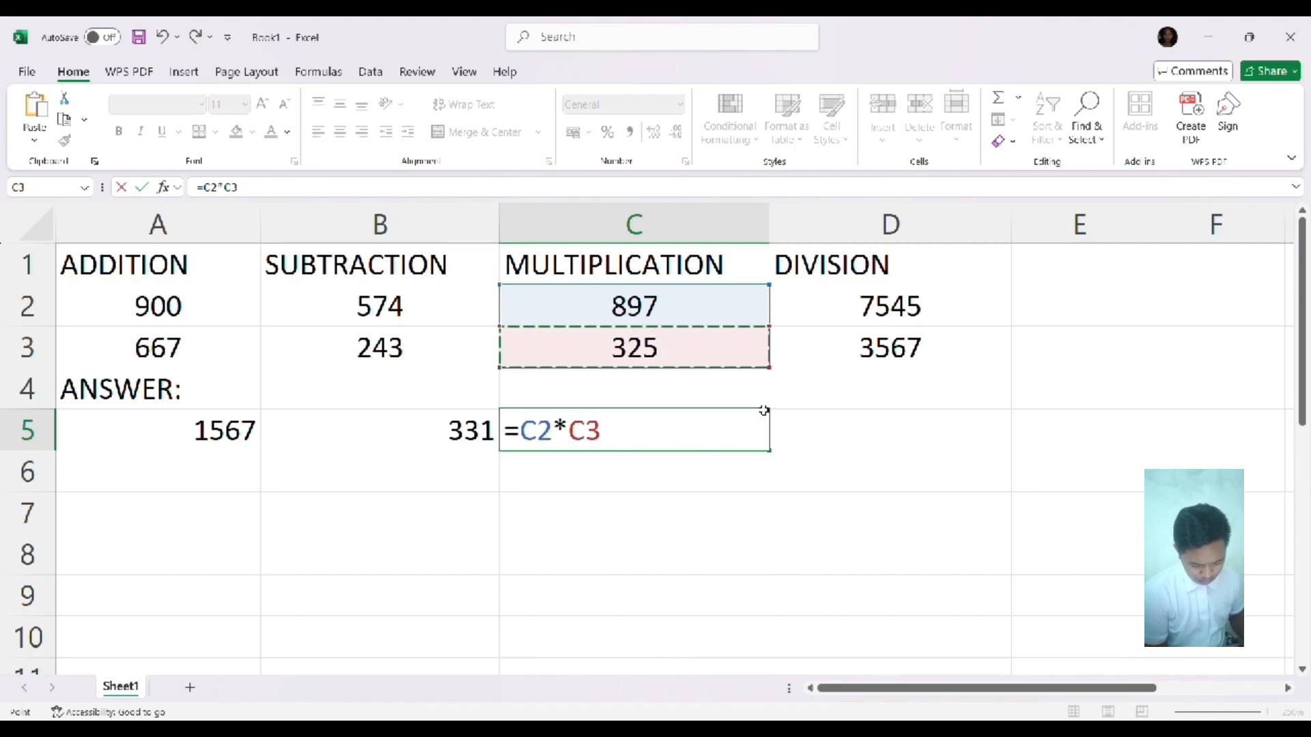
pyautogui.press('Return')
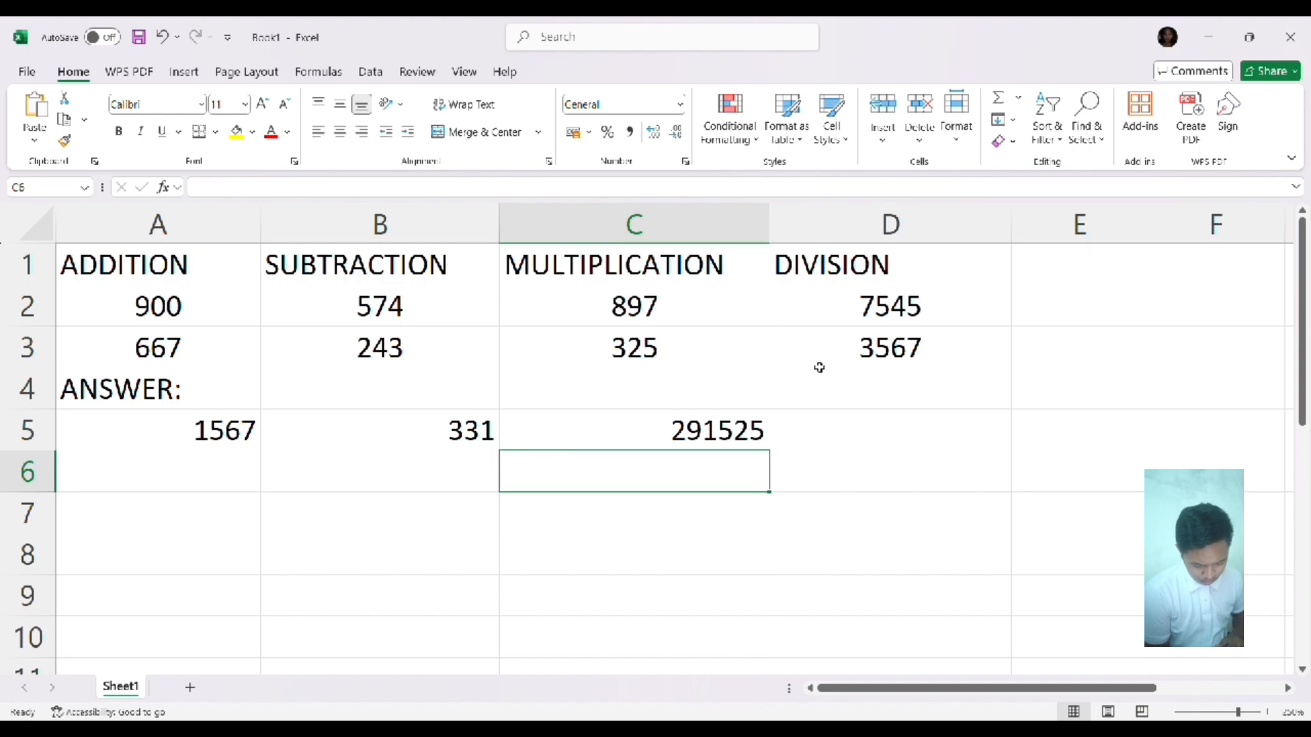
# Step: Enter =D2/D3 in D5 to divide 7545 by 3567, giving 2.115222876
pyautogui.click(907, 310)
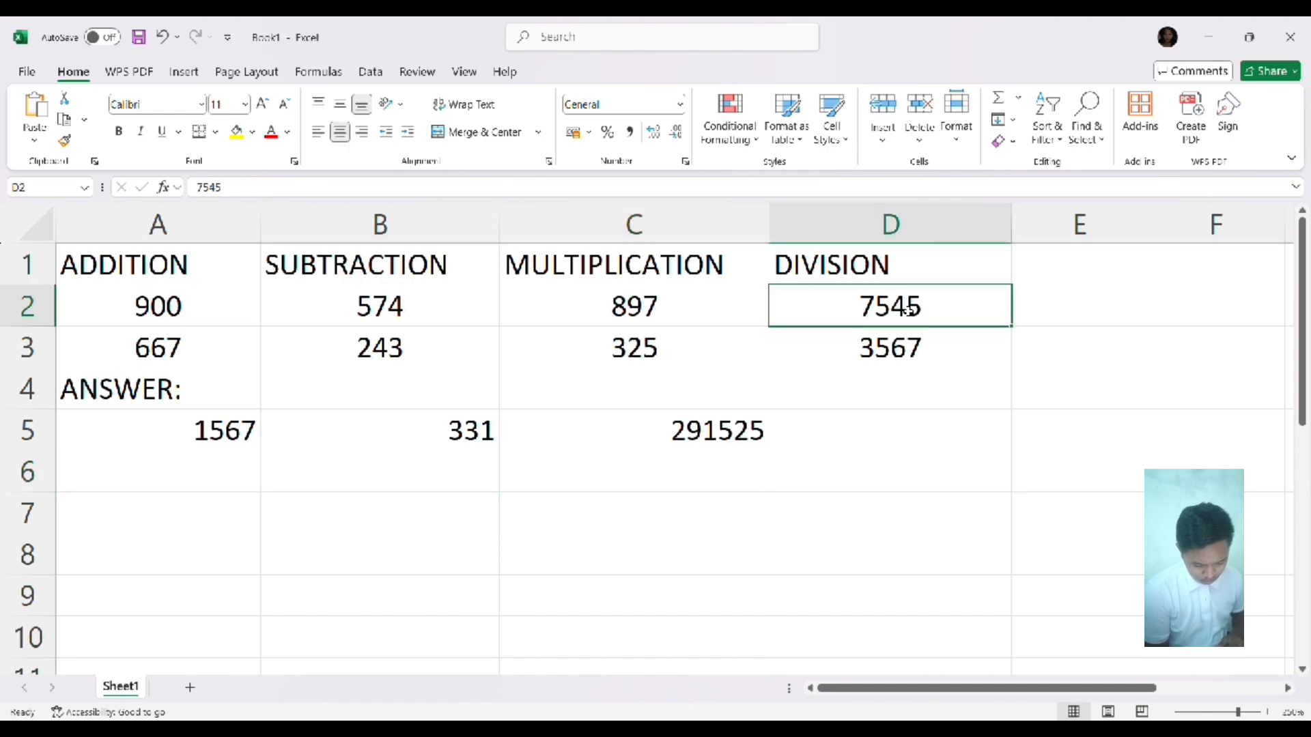
pyautogui.click(848, 445)
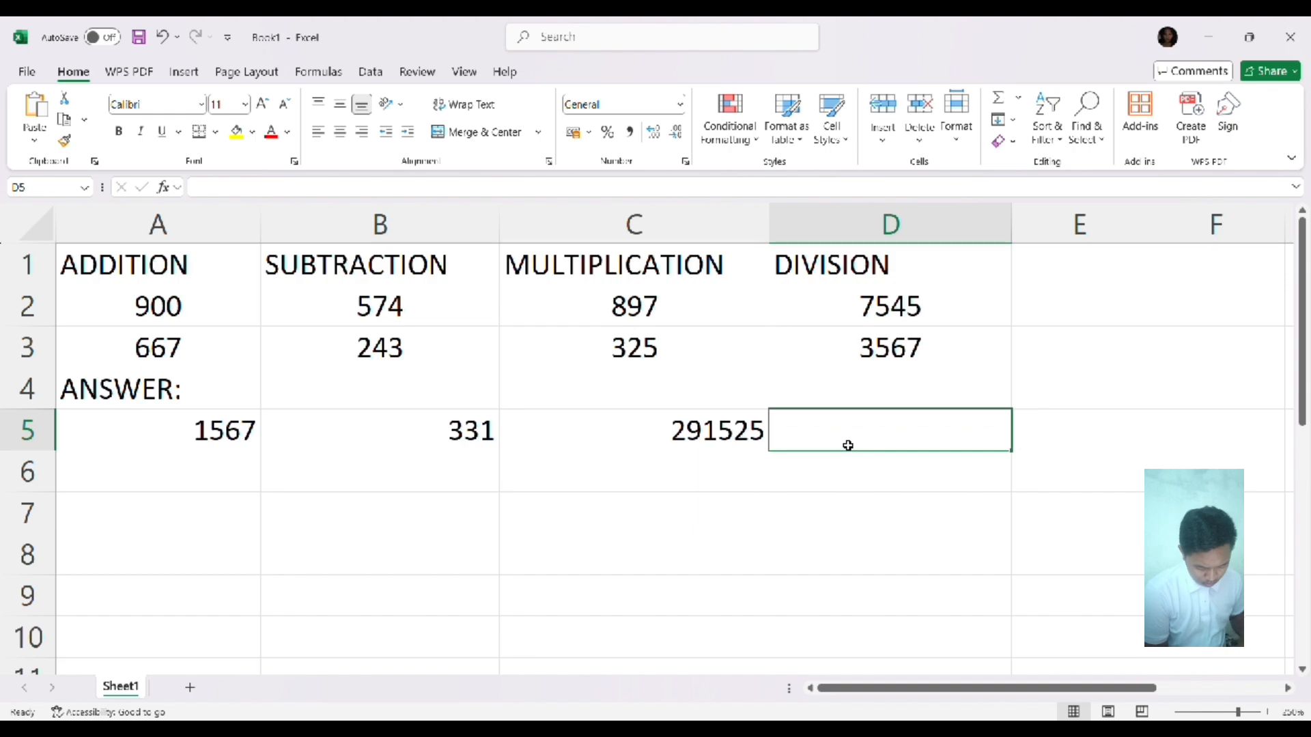
pyautogui.write('=')
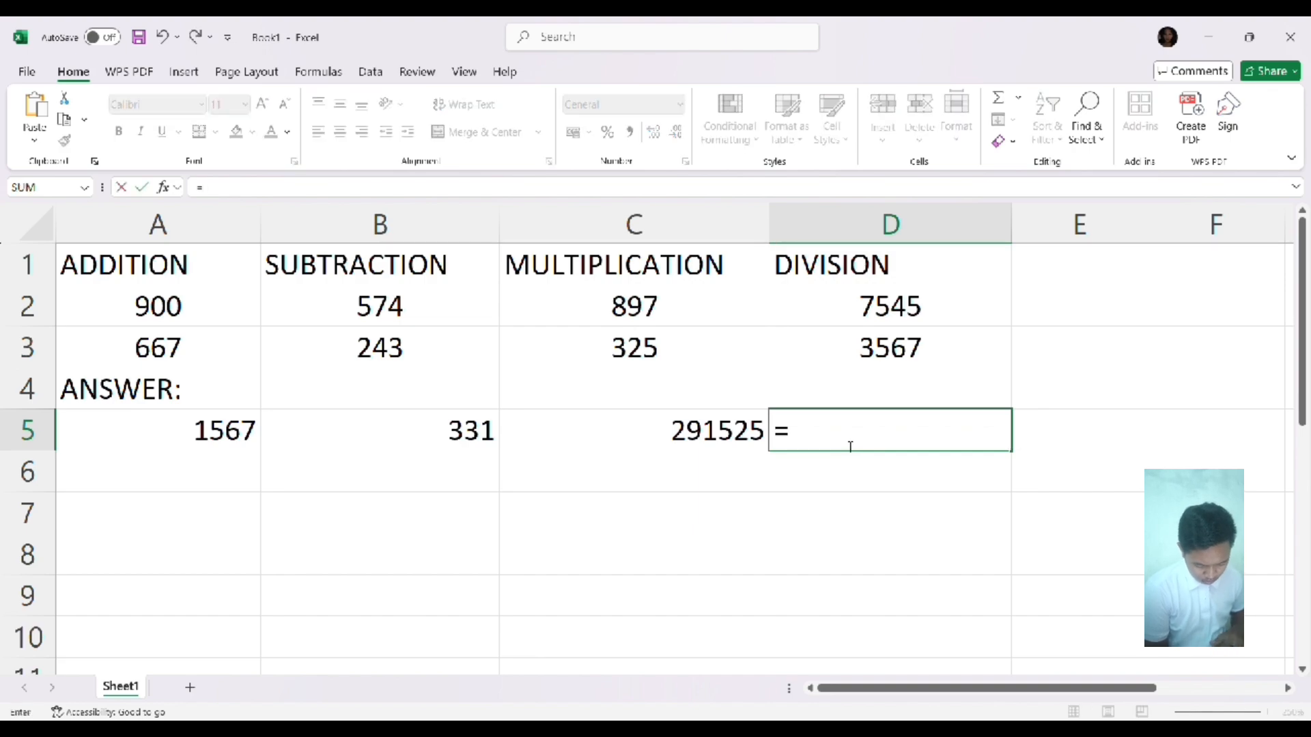
pyautogui.click(864, 295)
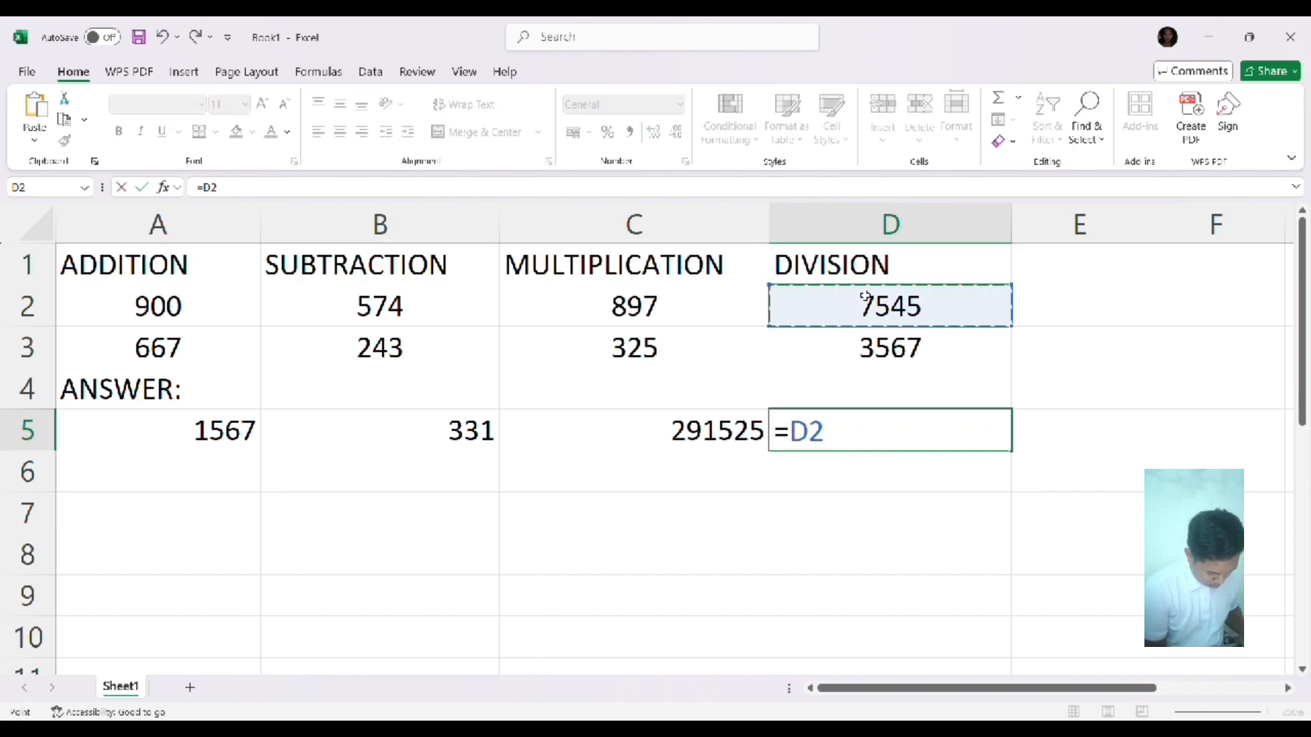
pyautogui.write('/')
pyautogui.click(867, 342)
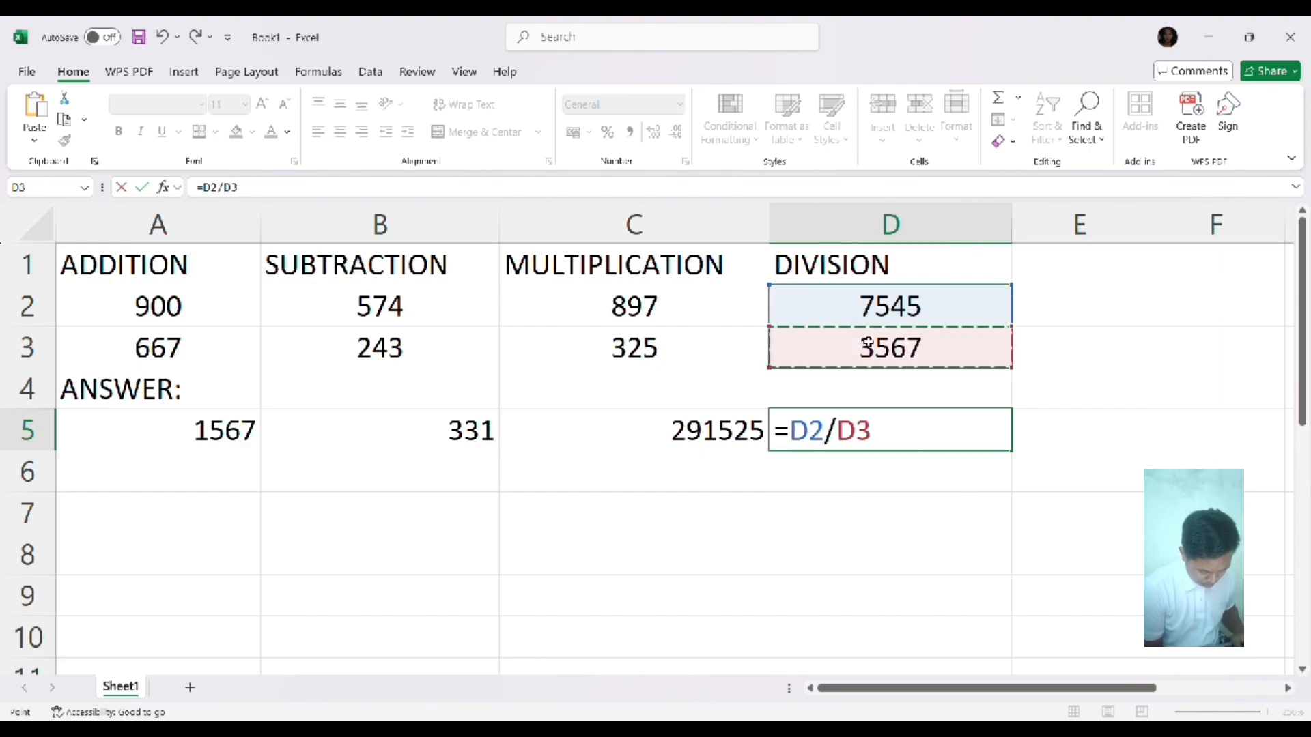
pyautogui.press('Return')
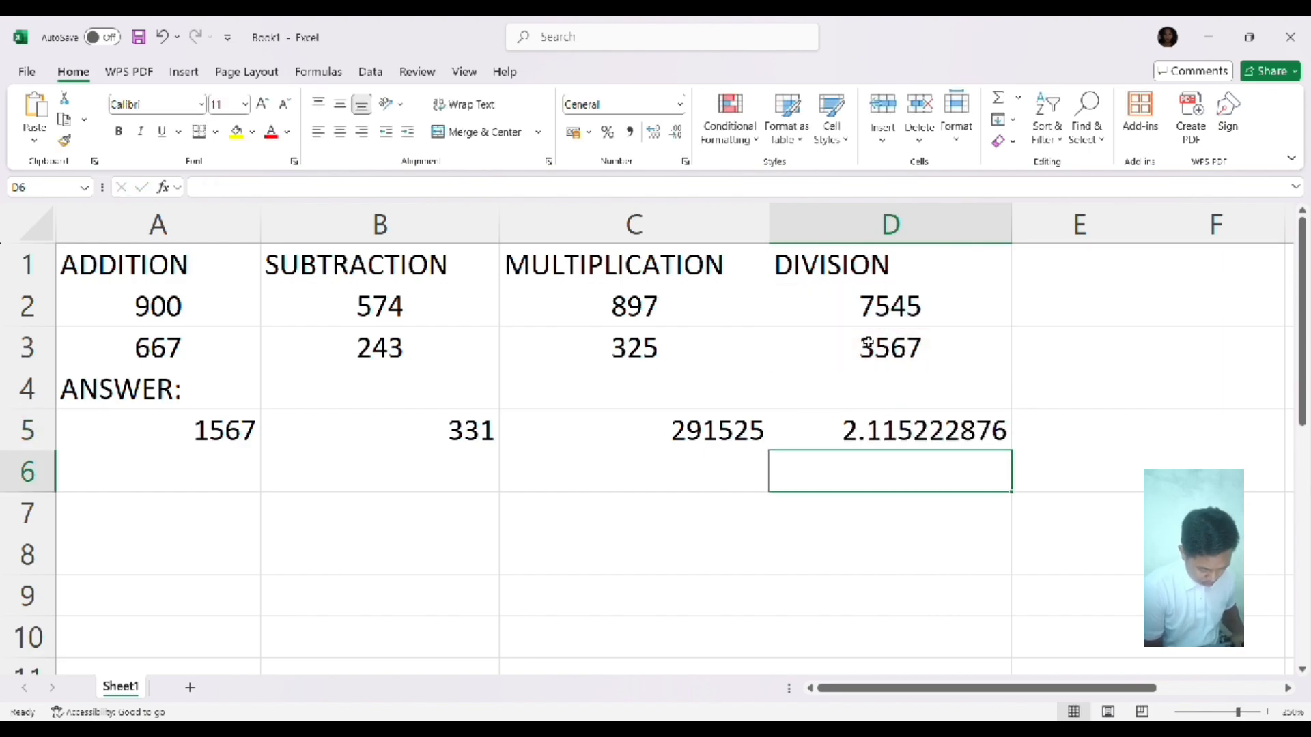